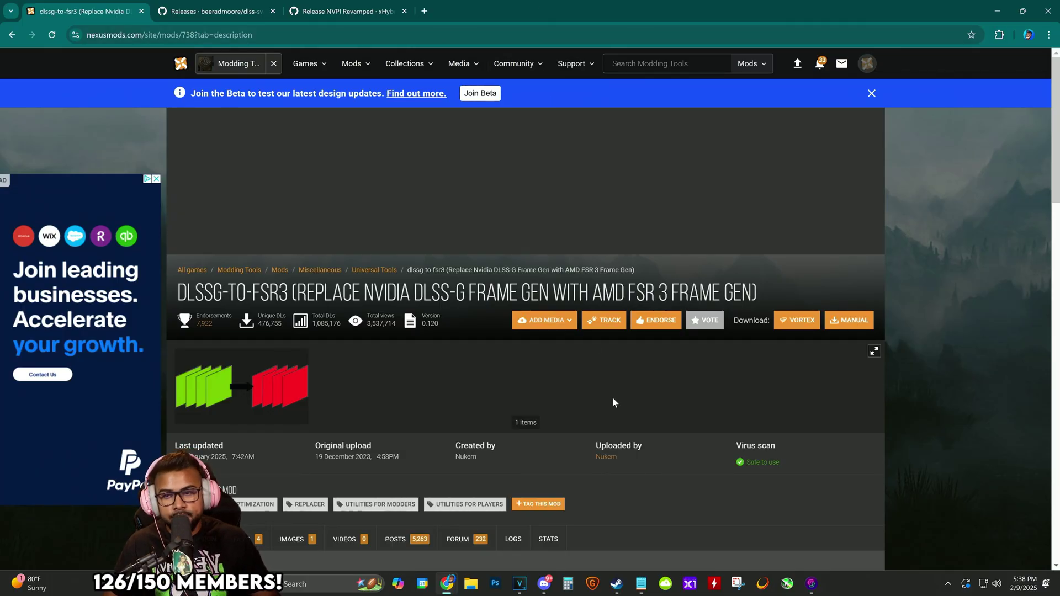
Step: Download the dlssg-to-fsr3-0.120 (Universal) file manually from the mod's files using the free slow download
scroll(430, 359, down, 2)
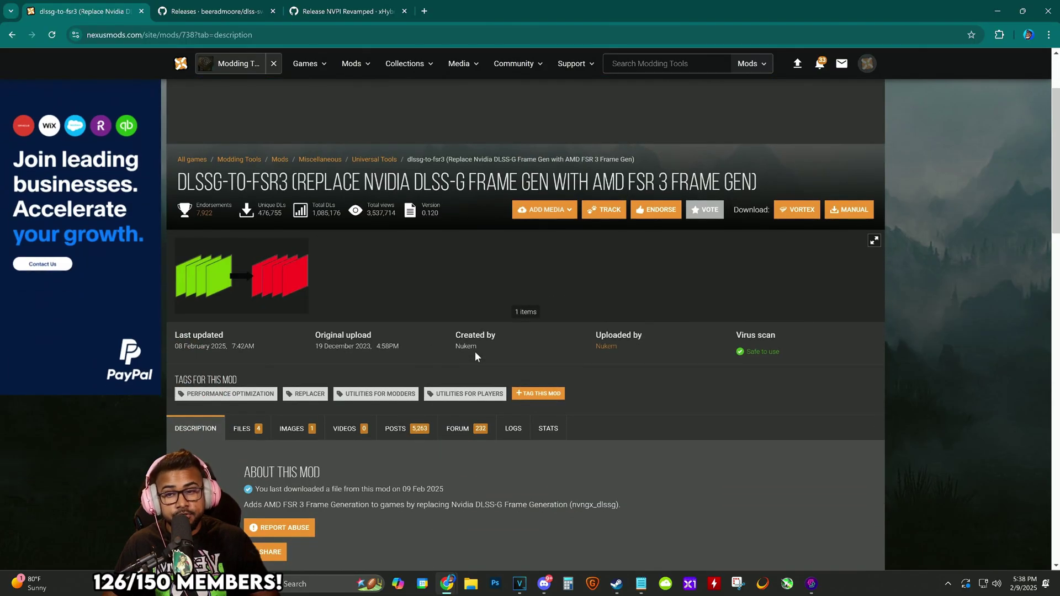
scroll(295, 370, down, 2)
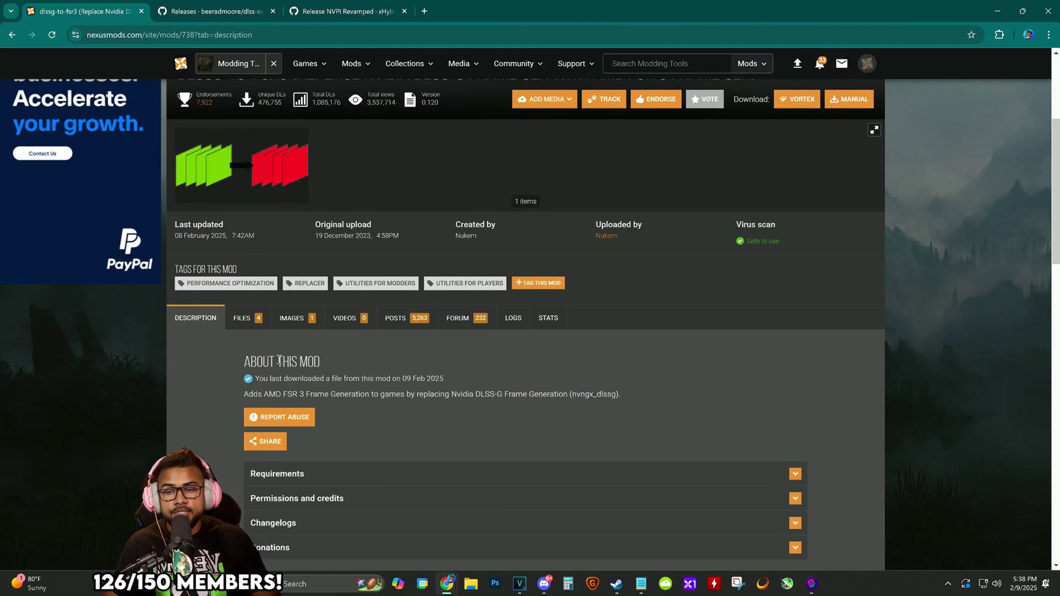
click(243, 318)
scroll(204, 403, down, 2)
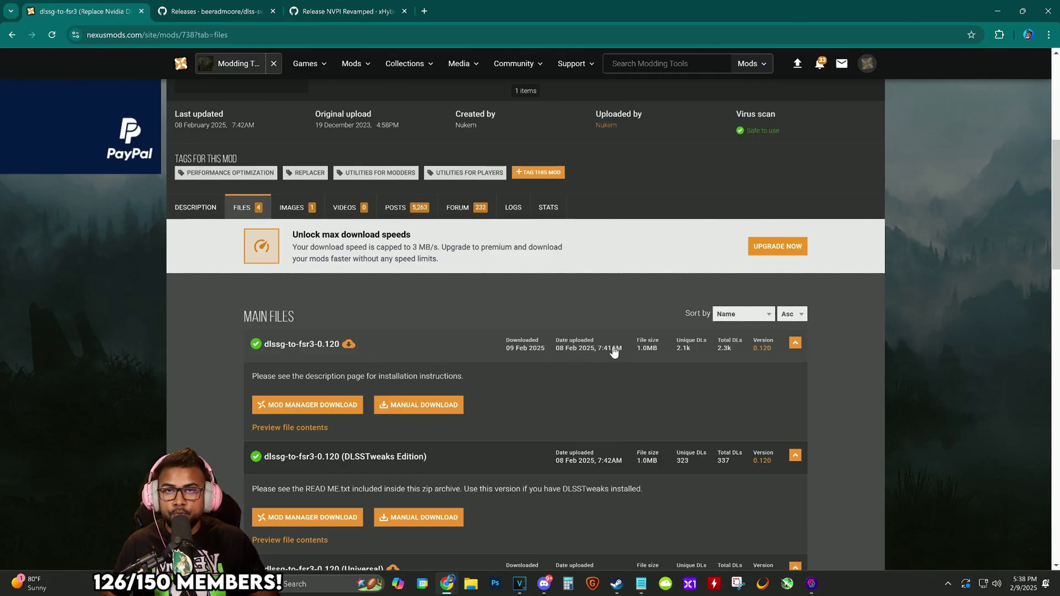
scroll(205, 284, down, 4)
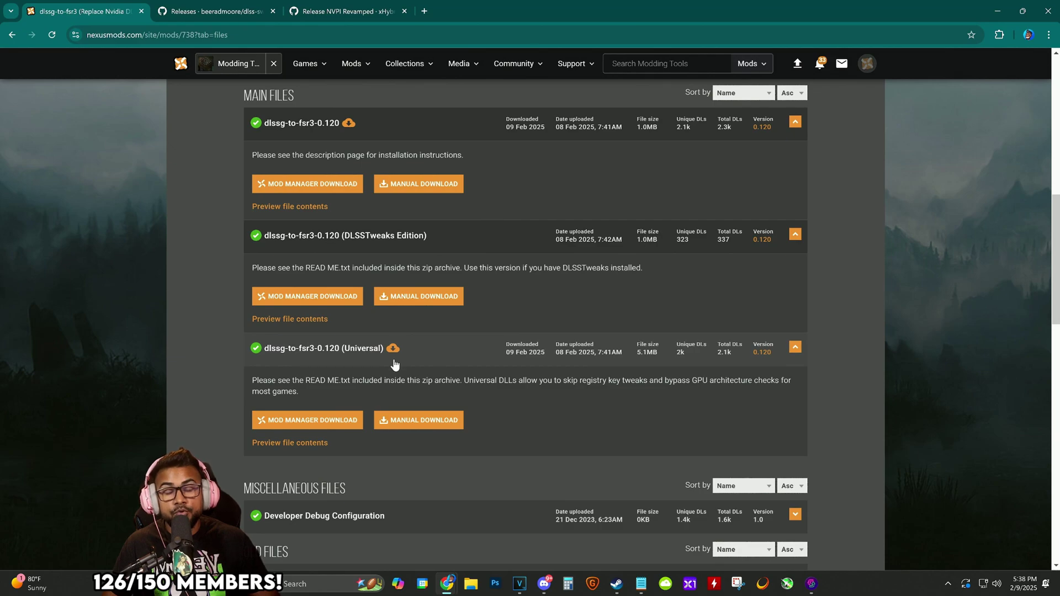
click(420, 421)
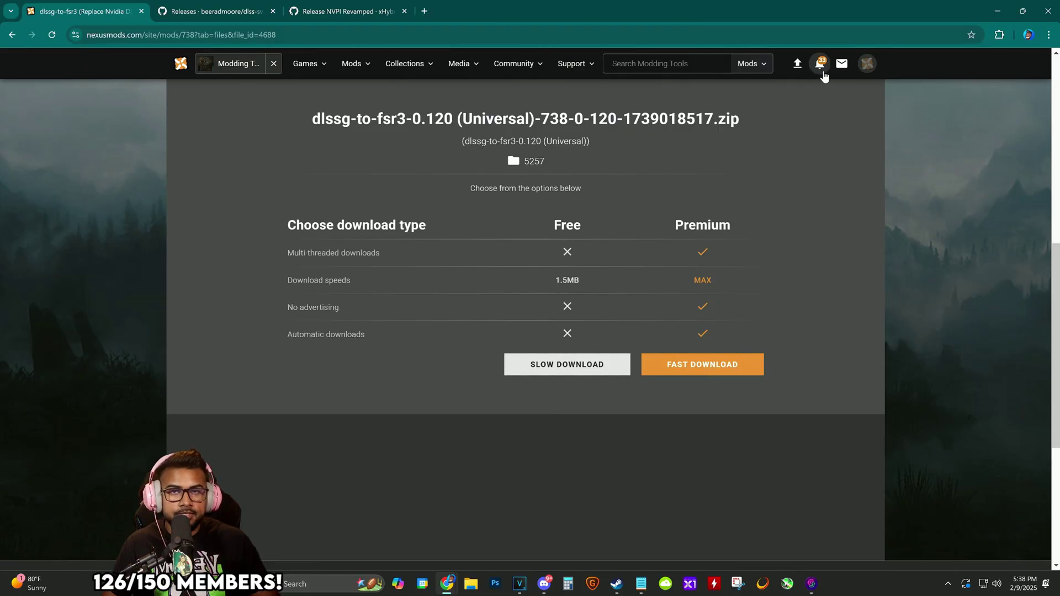
click(575, 364)
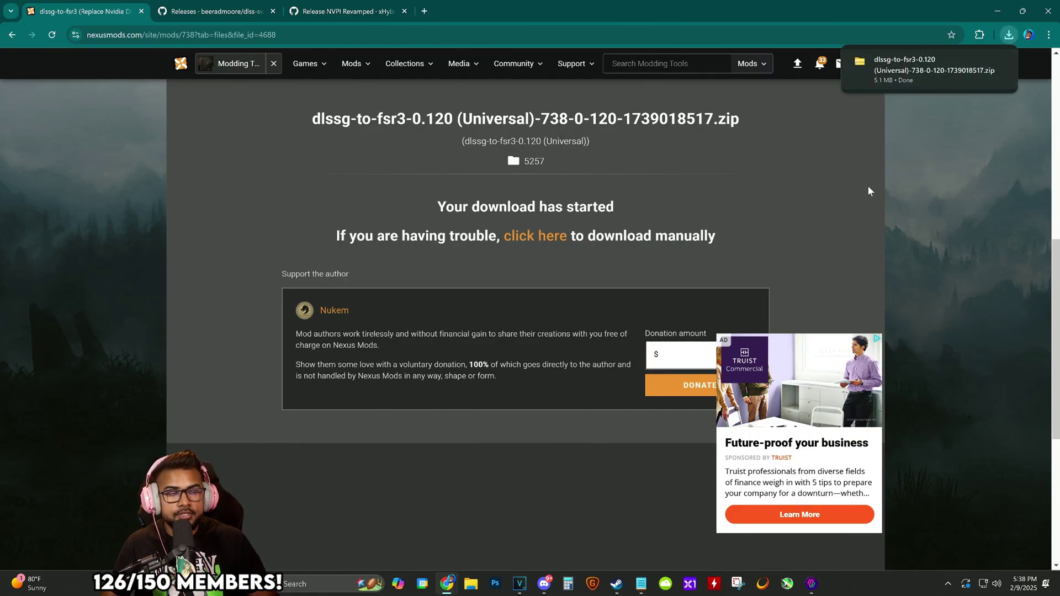
Step: Download DLSS.Swapper-1.1.5.0-installer.exe from the v1.1.5 assets on the dlss-swapper GitHub releases page
click(208, 15)
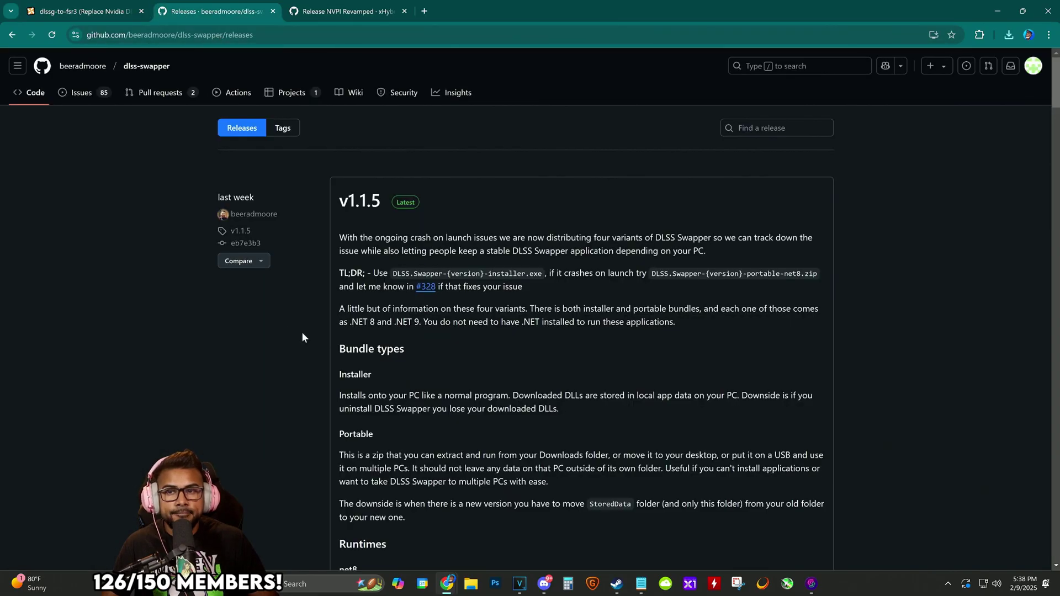
scroll(244, 411, down, 6)
scroll(266, 401, down, 8)
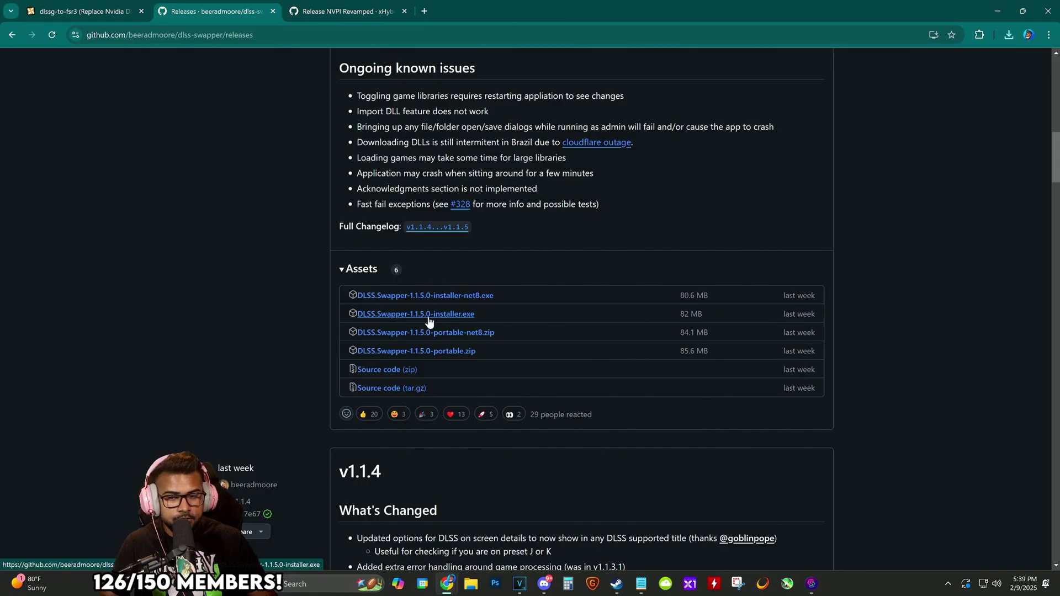
click(435, 319)
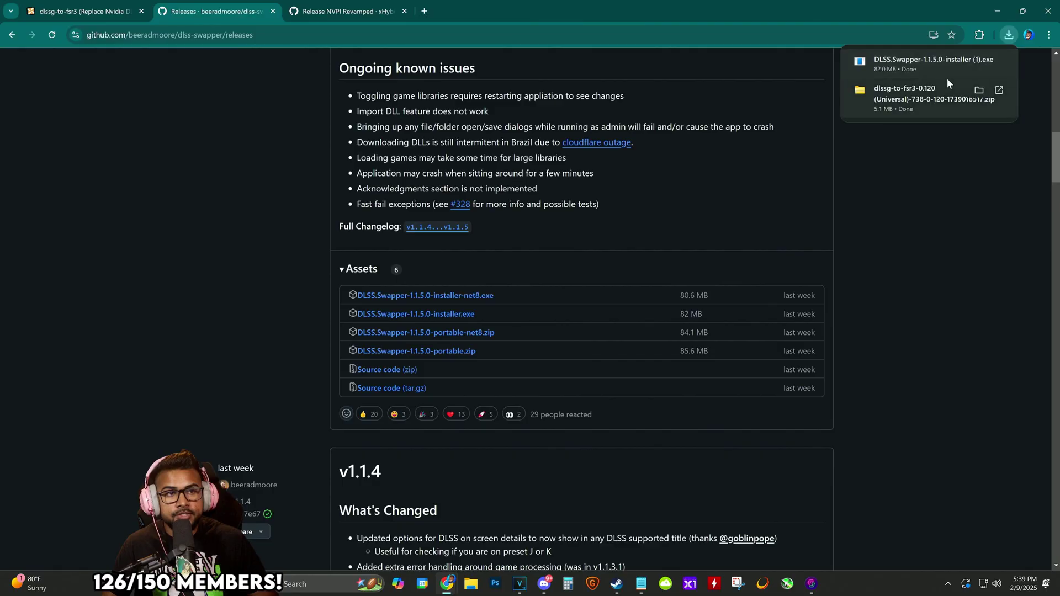
Step: Download NVPI-Revamped.zip from the NVPI Revamped v3.7 GitHub release and minimize the browser
click(340, 11)
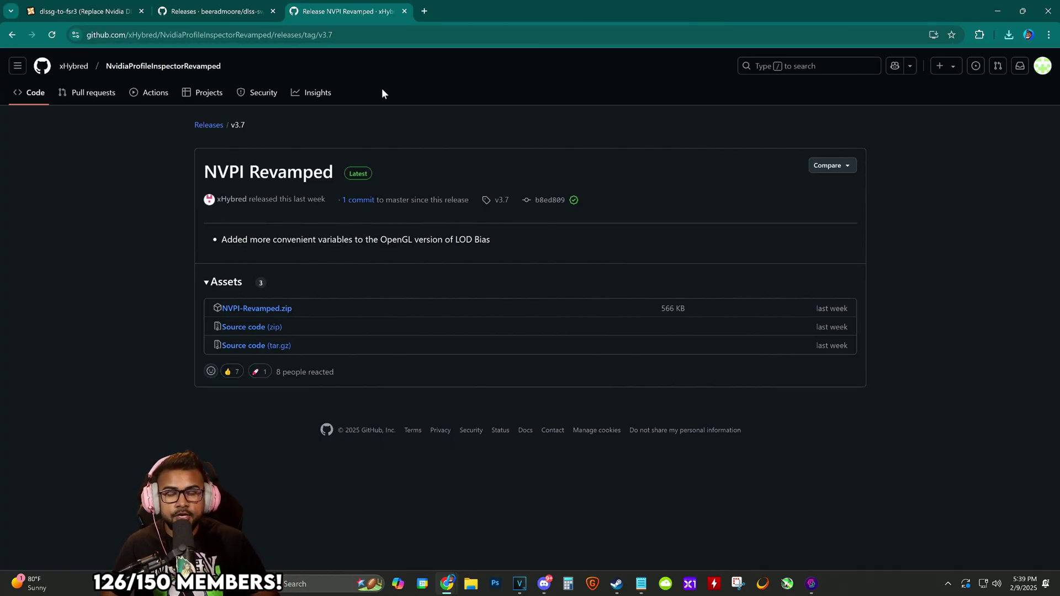
click(241, 314)
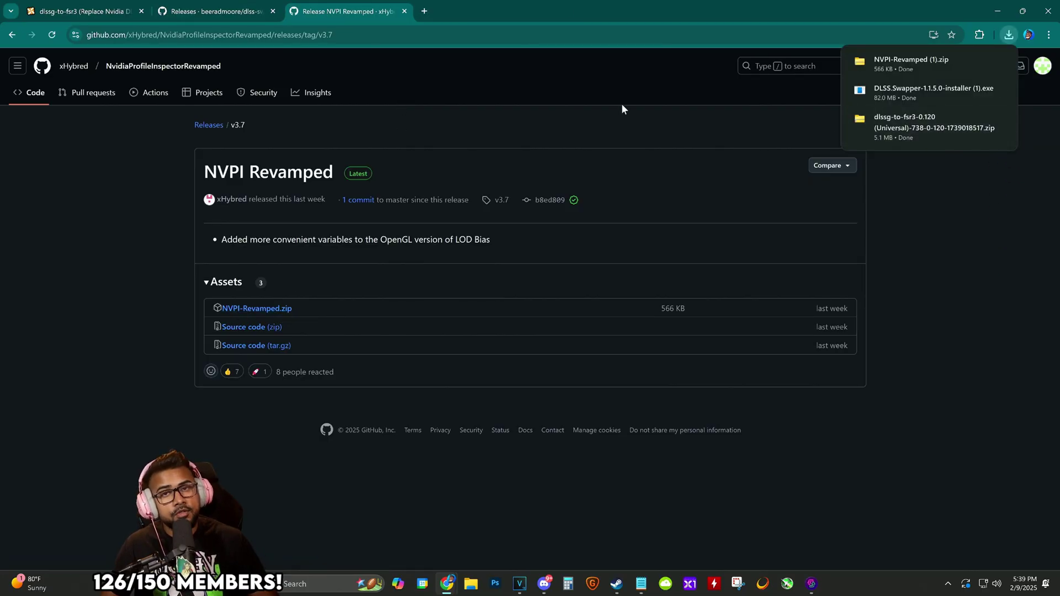
click(998, 12)
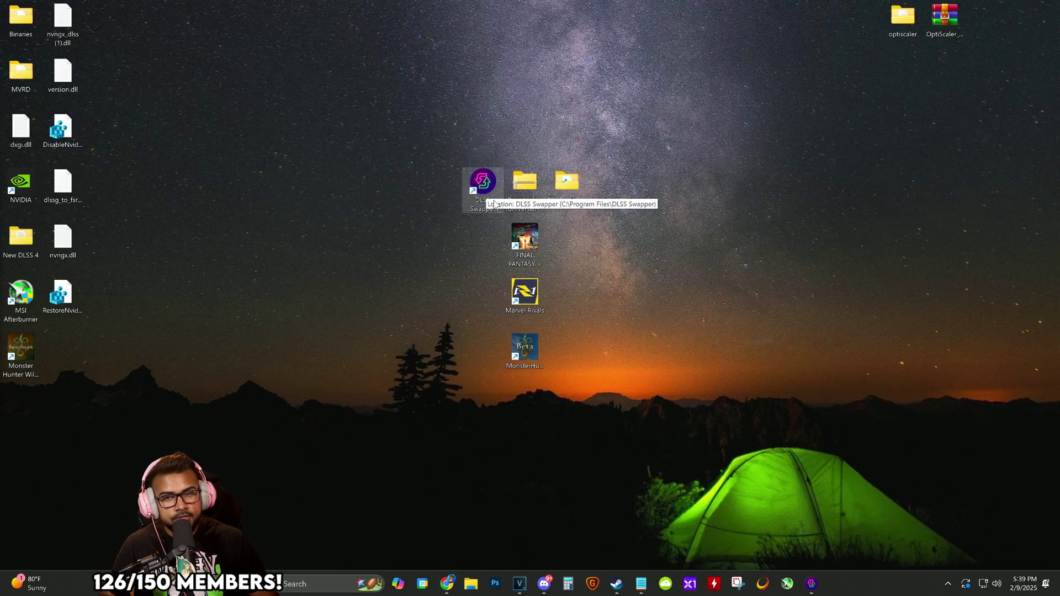
Step: Launch DLSS Swapper from the desktop, maximize its window and look through the installed Steam games
double_click(473, 181)
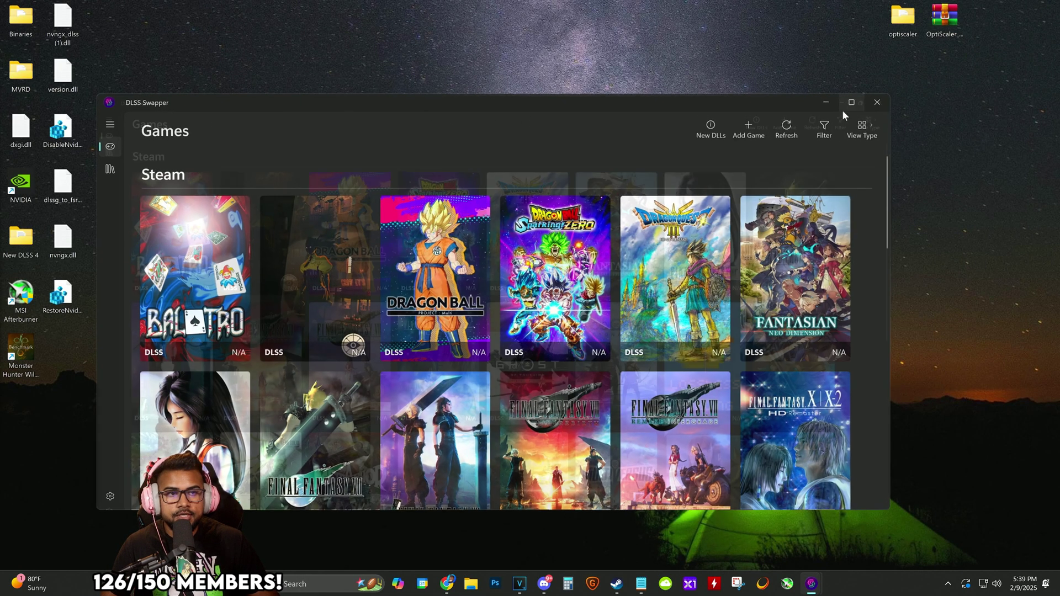
click(848, 103)
scroll(614, 376, down, 5)
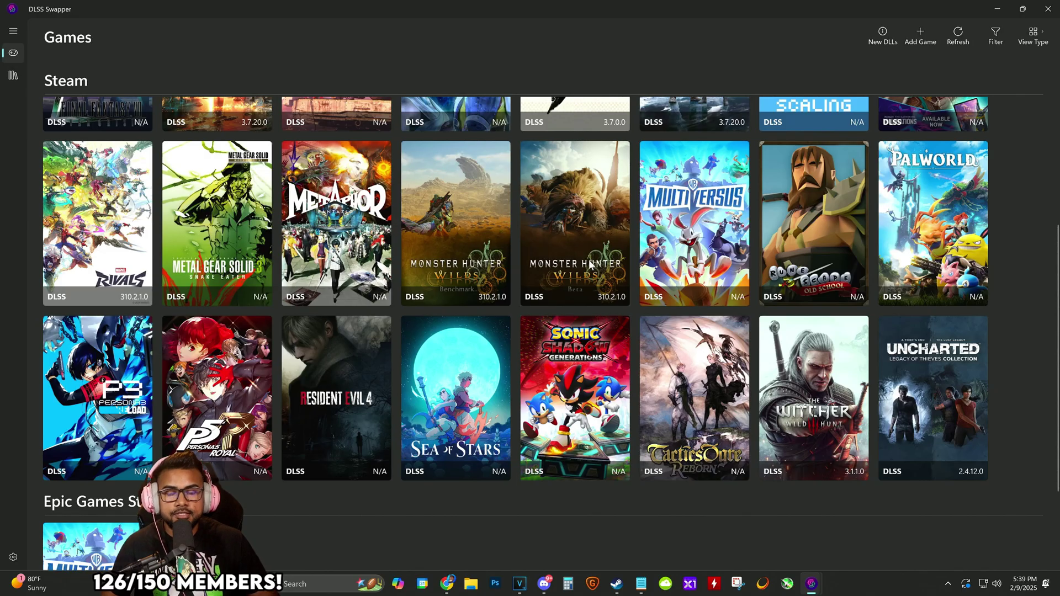
Step: Download DLSS v310.2.1 and DLSS Frame Generation v310.2 in the DLSS Swapper library
click(13, 75)
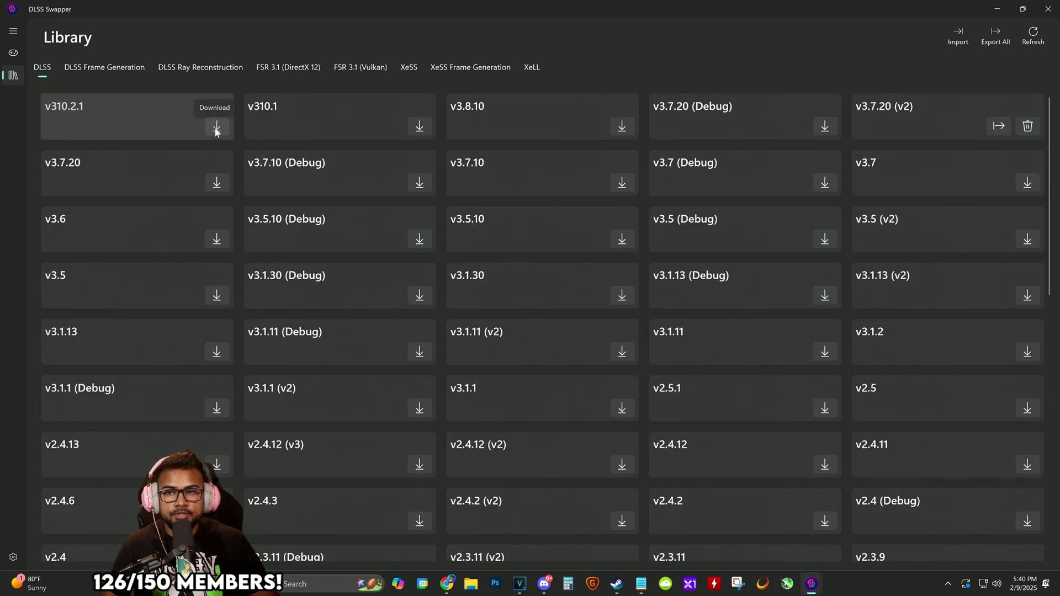
click(216, 127)
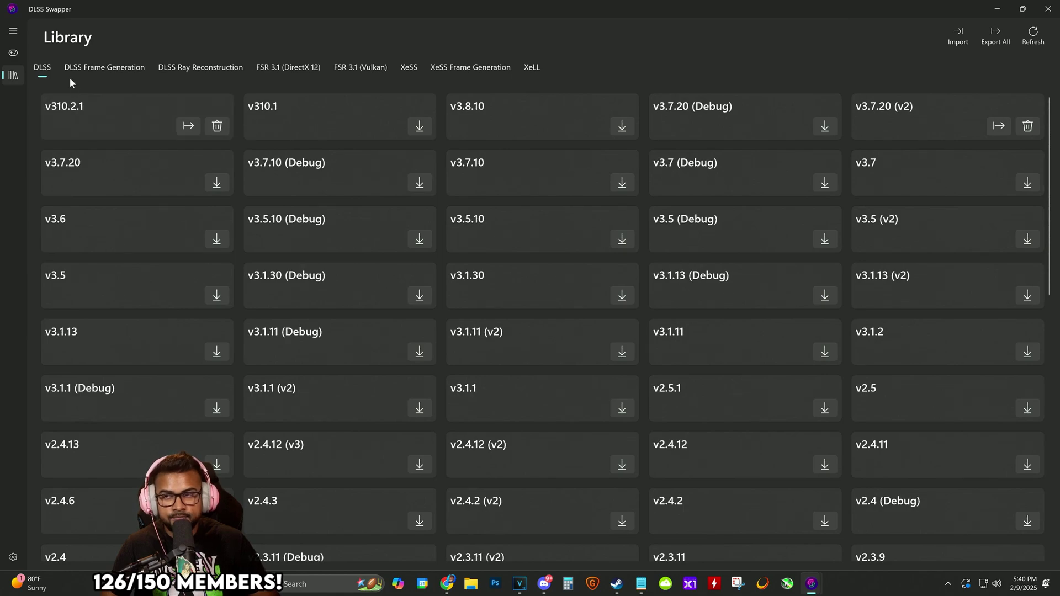
click(102, 69)
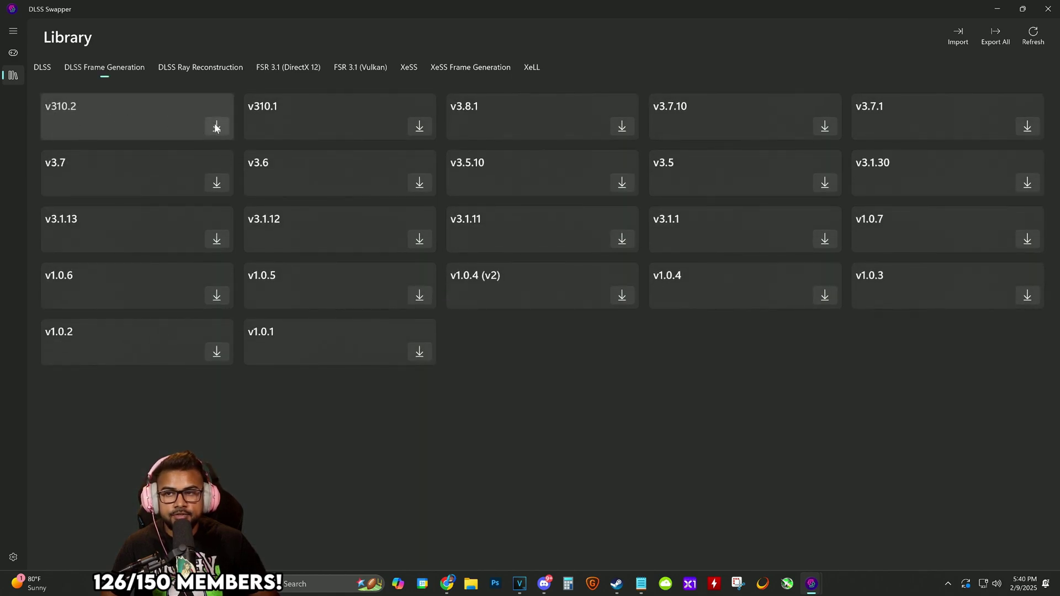
click(216, 127)
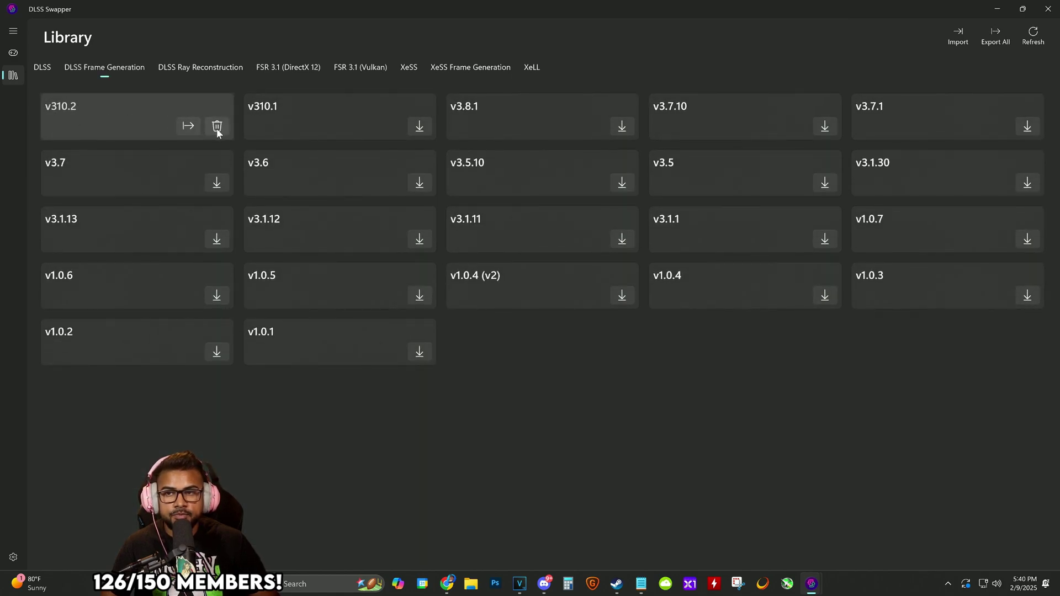
Step: Download FSR 3.1 v1.0.1.39157 (3.1.3) in the library for both DirectX 12 and Vulkan
click(280, 66)
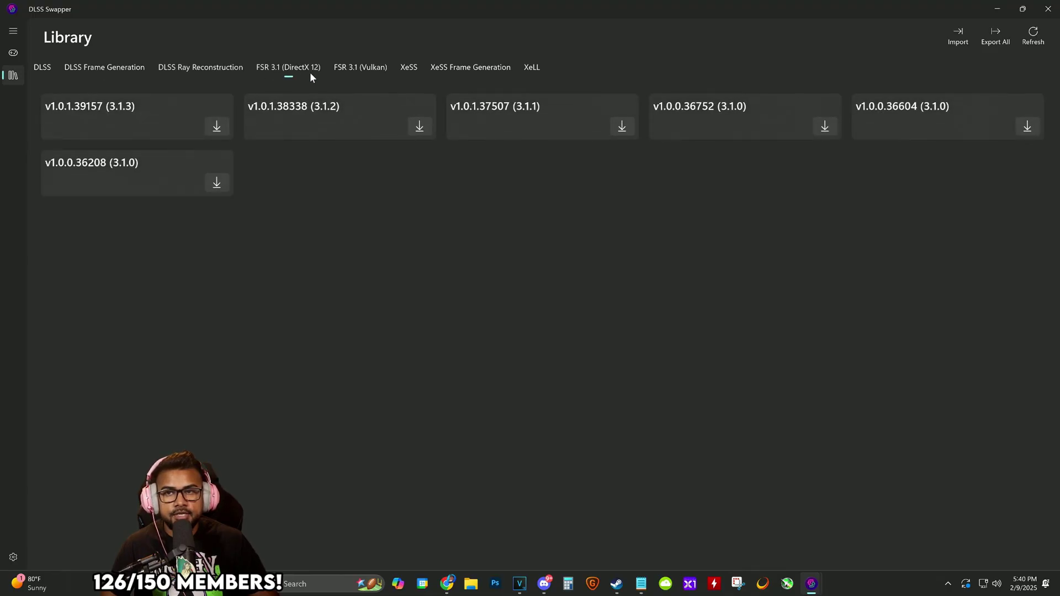
click(216, 126)
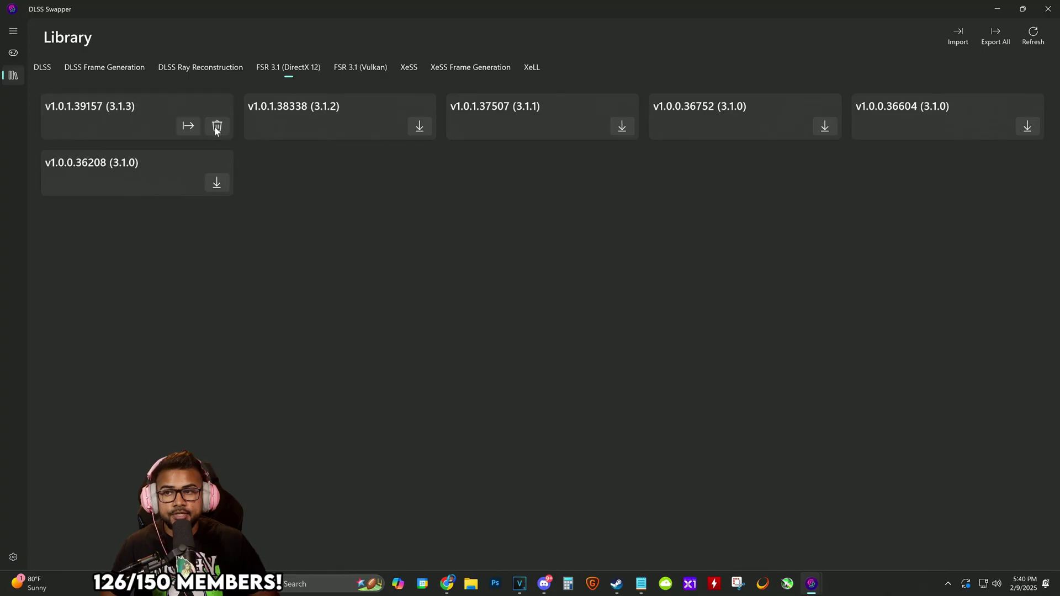
click(358, 67)
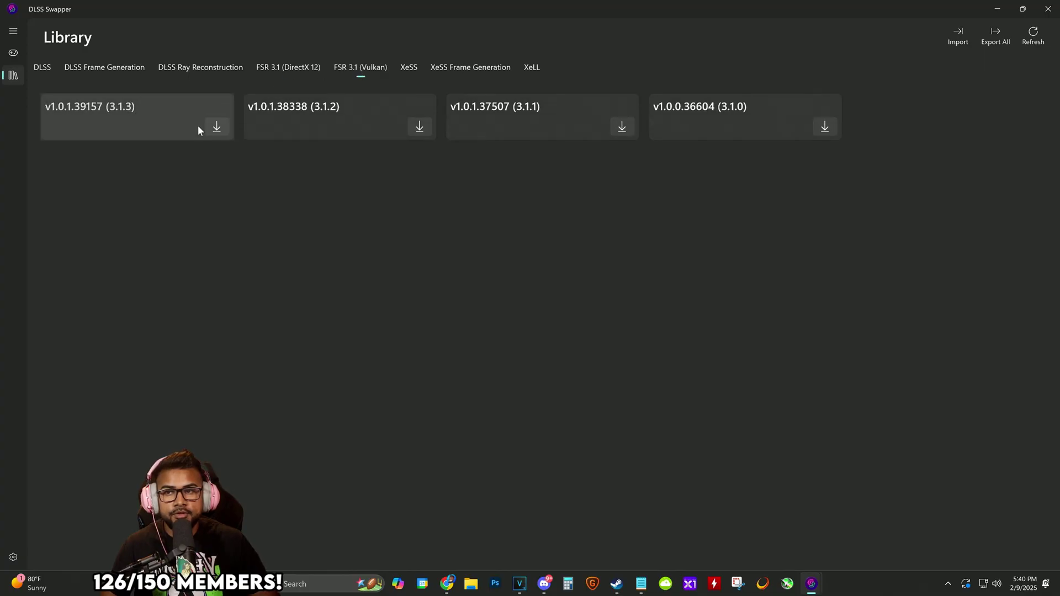
click(217, 126)
Step: Export all downloaded library DLLs to dlss_swapper_export.zip and place the archive above the dlssg-to-fsr3 folder on the desktop
click(42, 68)
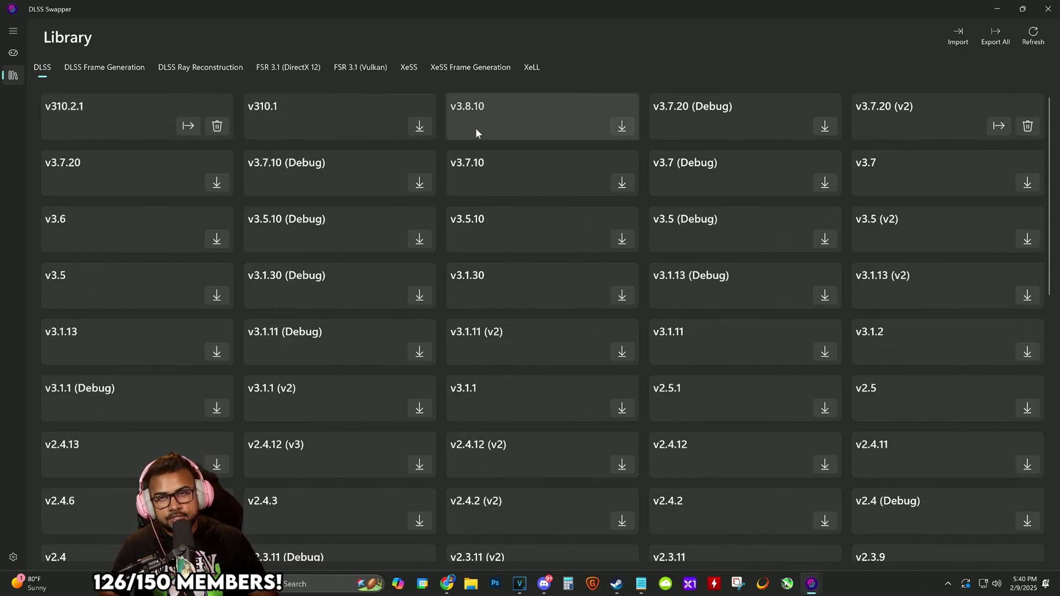
click(989, 39)
click(439, 280)
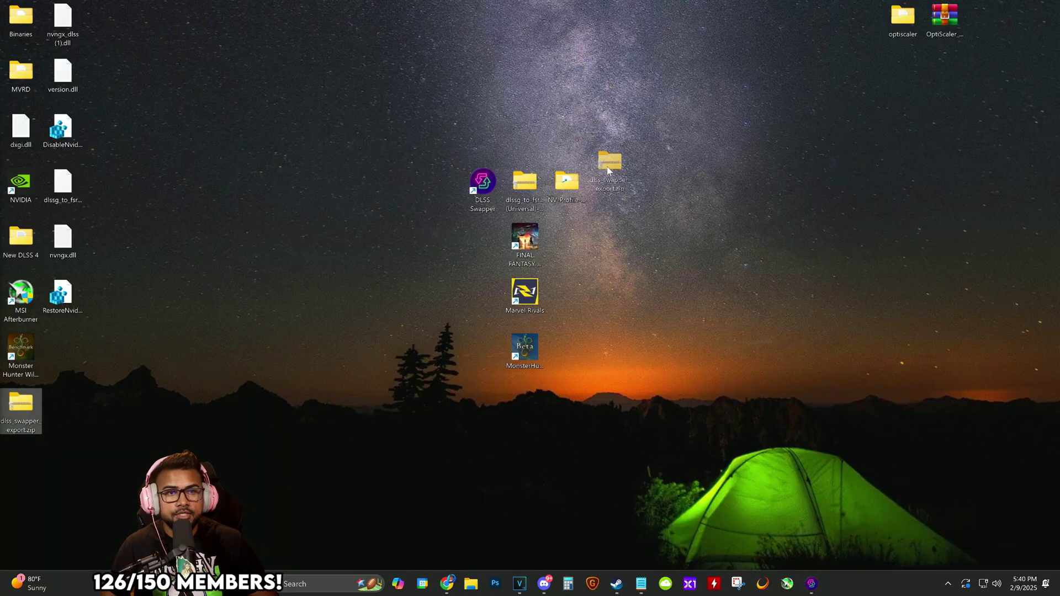
drag(607, 167, 534, 130)
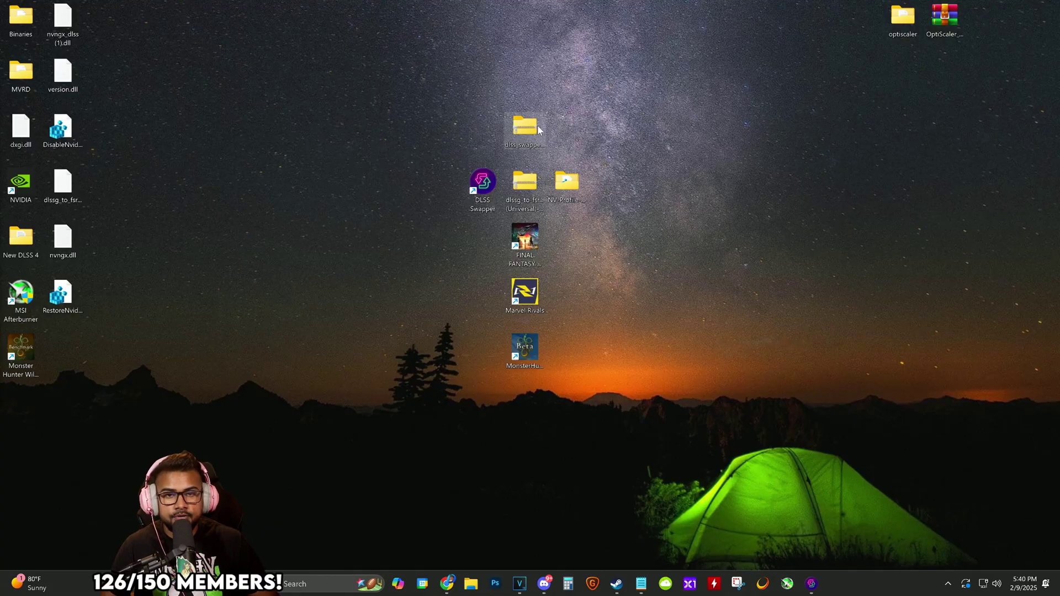
Step: Examine the contents of dlss_swapper_export.zip, including the version folders inside its DLSS folder
double_click(538, 124)
double_click(553, 226)
click(559, 210)
key(Up)
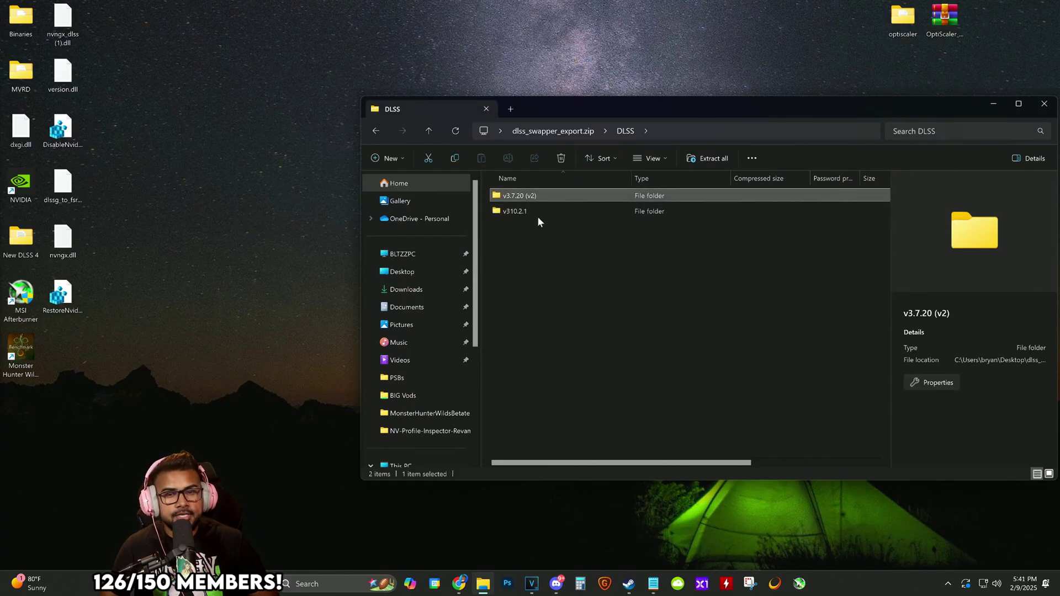
click(521, 210)
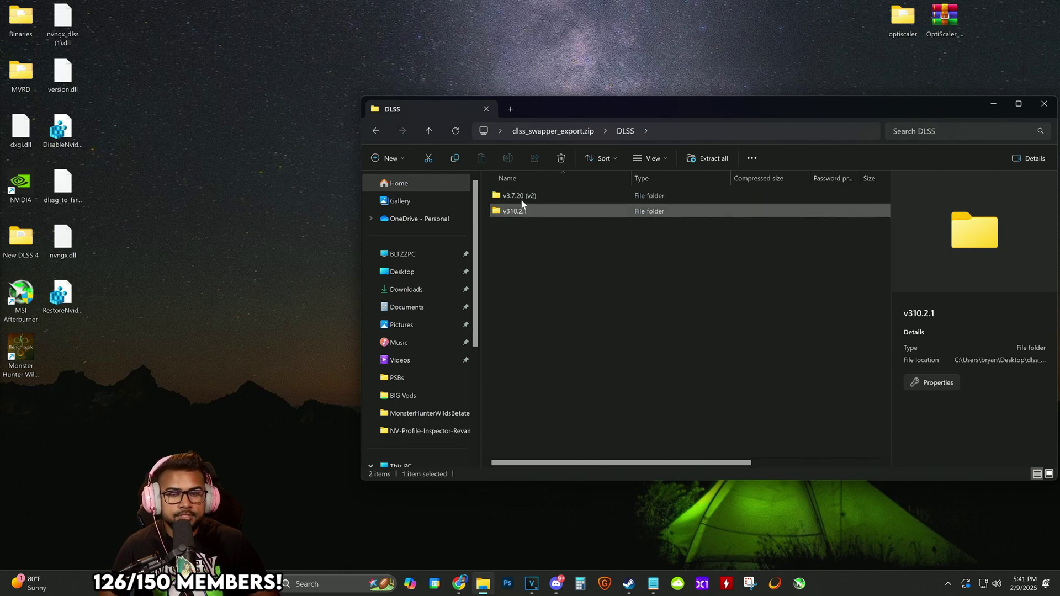
click(602, 269)
key(alt+Left)
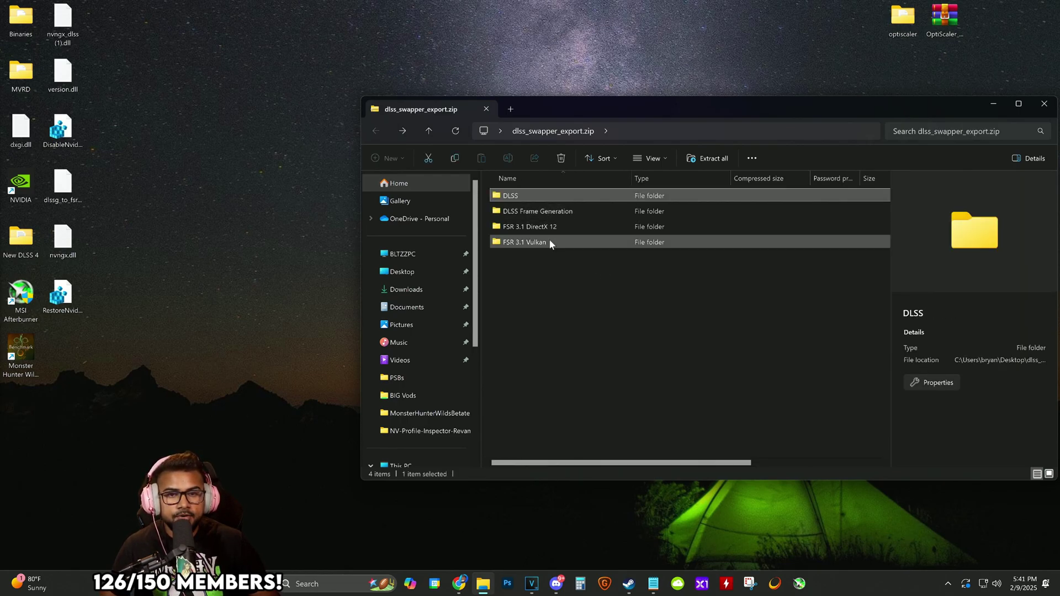
drag(793, 107, 581, 88)
click(826, 87)
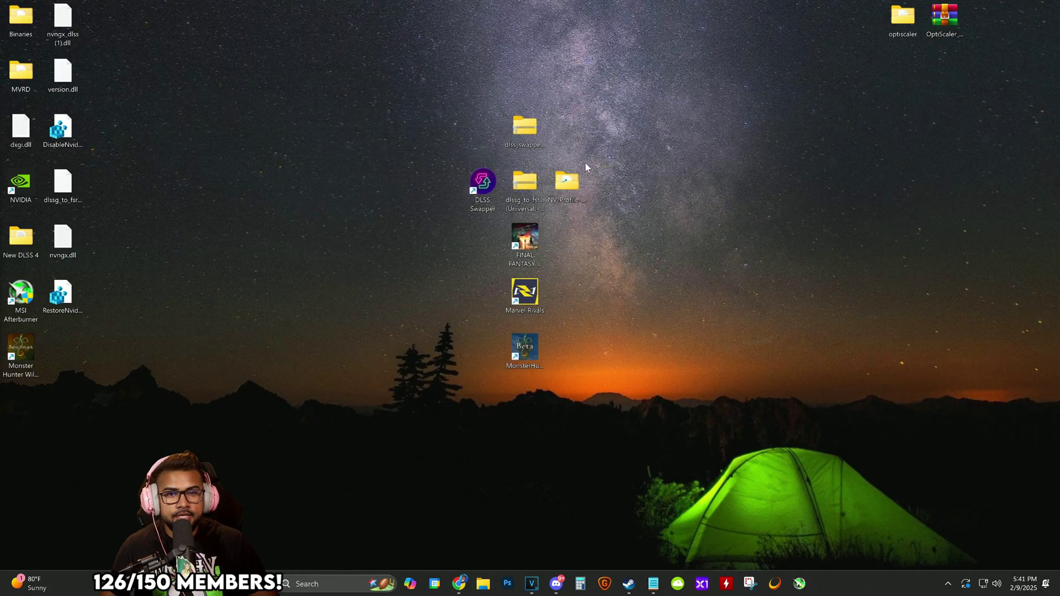
Step: Open NVPI-Revamped (1).zip in the Downloads folder and select the NV-Profile-Inspector-Revamped folder
double_click(525, 185)
double_click(410, 231)
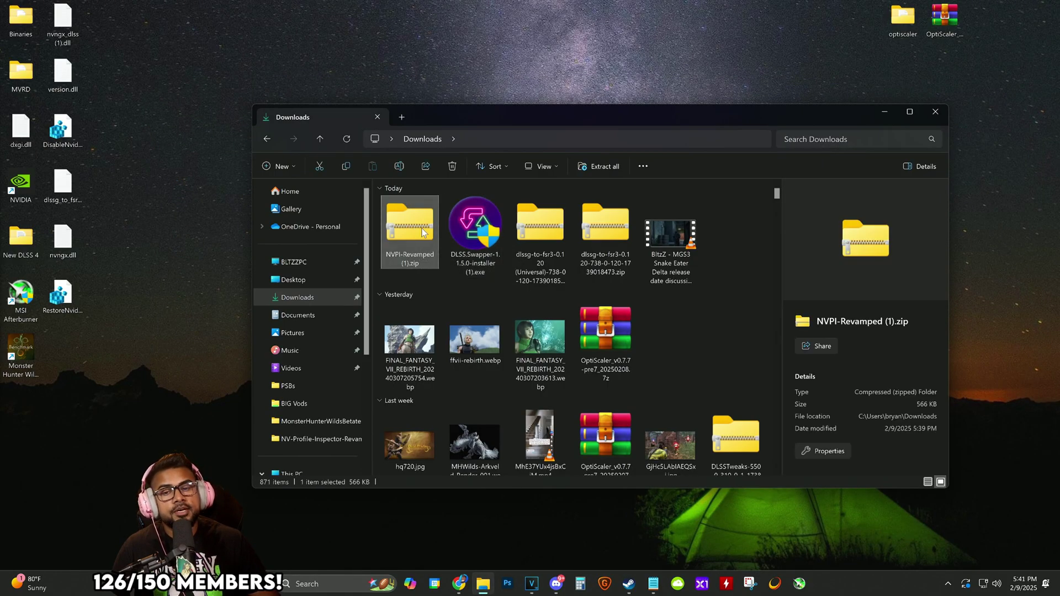
click(466, 204)
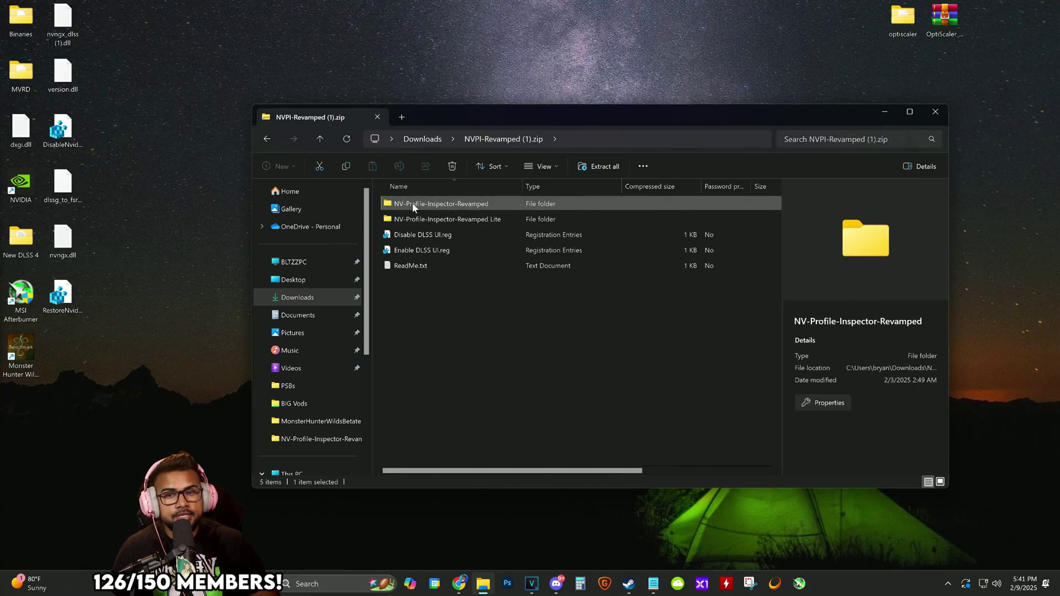
drag(411, 203, 445, 220)
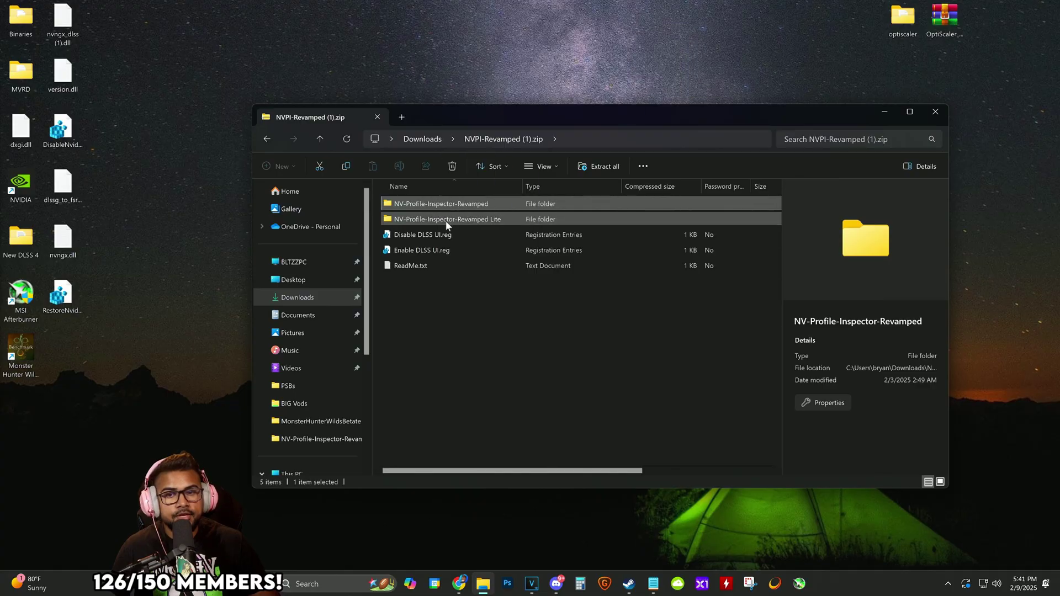
Step: Copy Disable DLSS UI.reg and Enable DLSS UI.reg into the NV-Profile-Inspector-Revamped folder on the desktop and close the archive window
click(442, 235)
shift+click(442, 251)
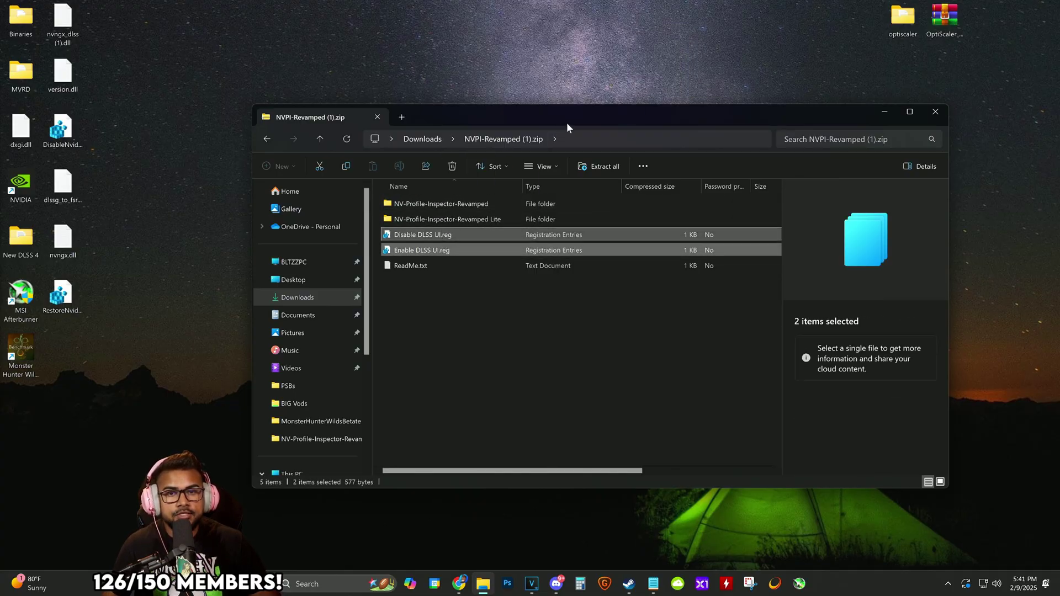
drag(566, 123, 555, 290)
drag(423, 414, 569, 188)
click(533, 283)
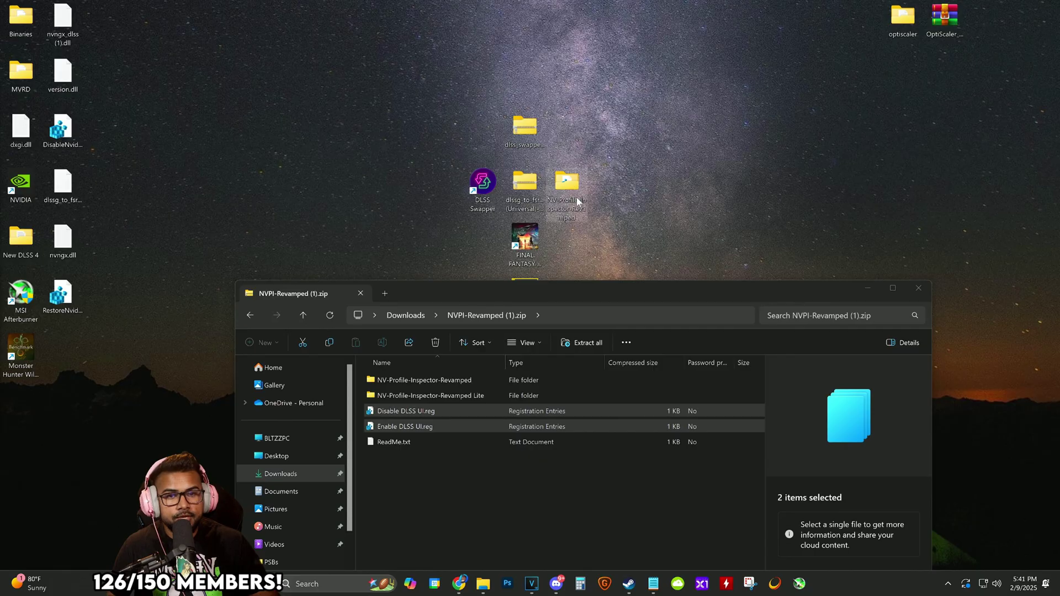
click(918, 287)
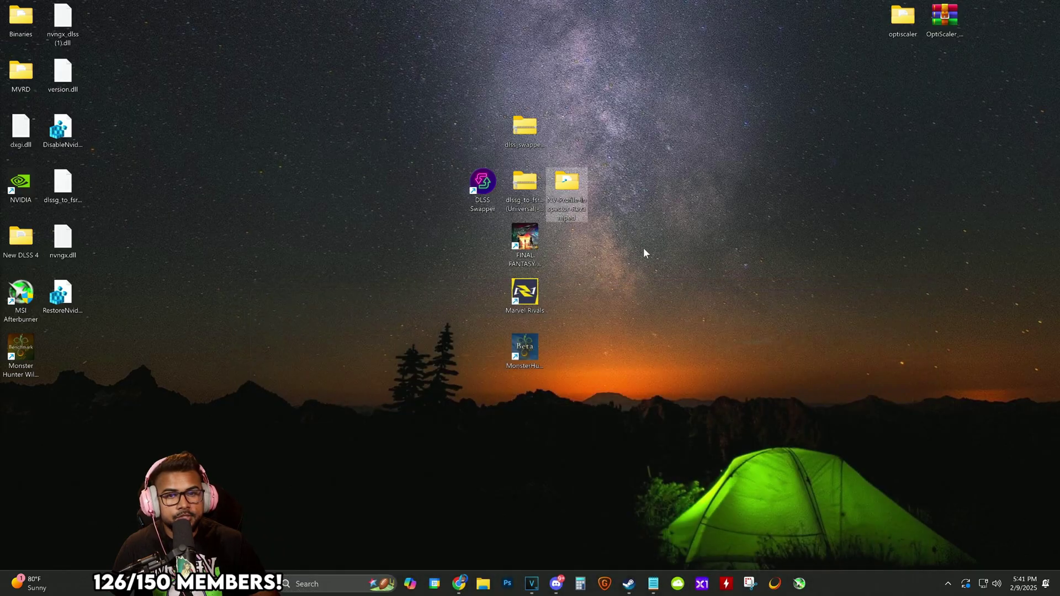
Step: Open the NV-Profile-Inspector-Revamped folder on the desktop, run Enable DLSS UI.reg and add its entries to the registry
double_click(568, 185)
drag(484, 200, 480, 88)
double_click(391, 218)
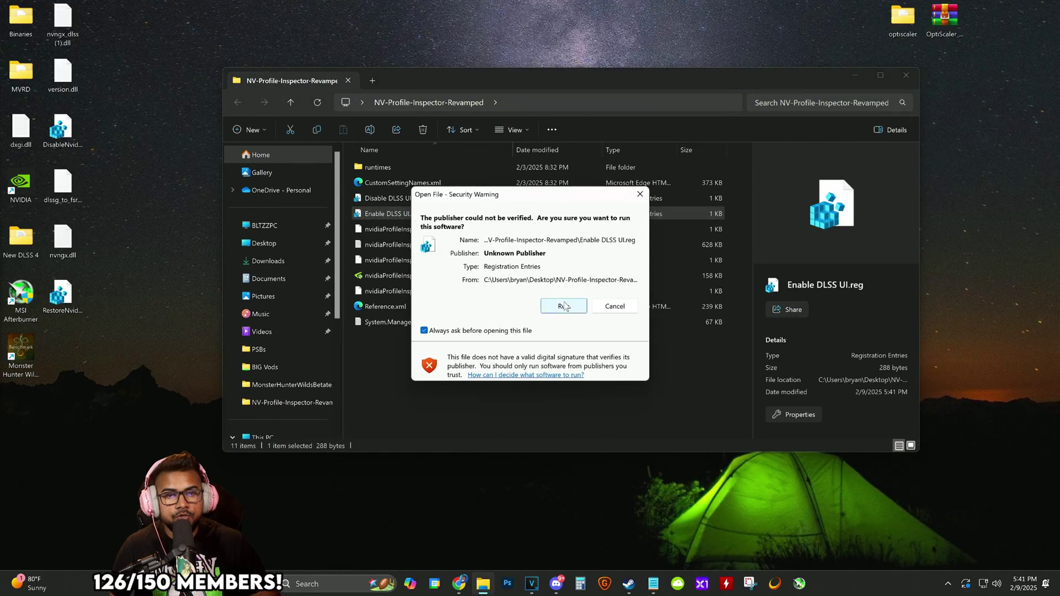
click(560, 305)
click(494, 382)
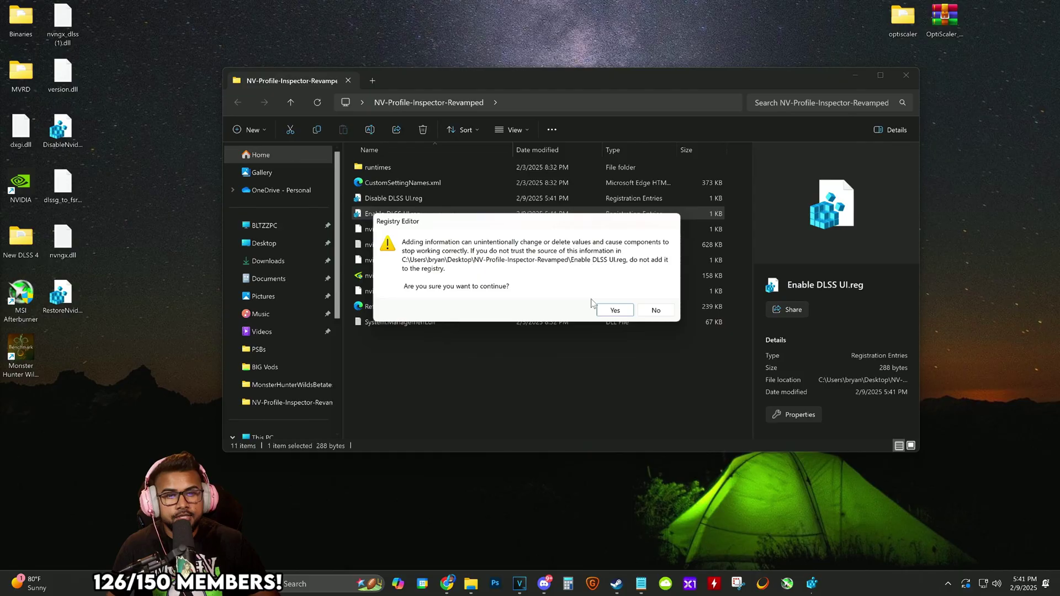
click(611, 310)
click(647, 295)
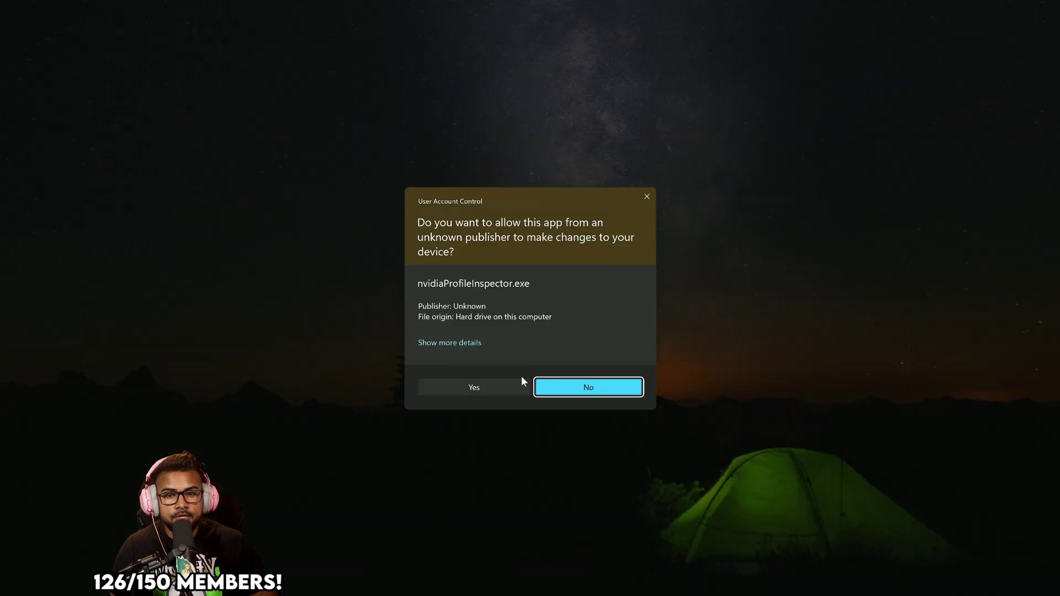
Step: Allow nvidiaProfileInspector.exe to run and choose Preset K (v310+) as the SR Preset under DLSS Overrides in the base profile
click(557, 383)
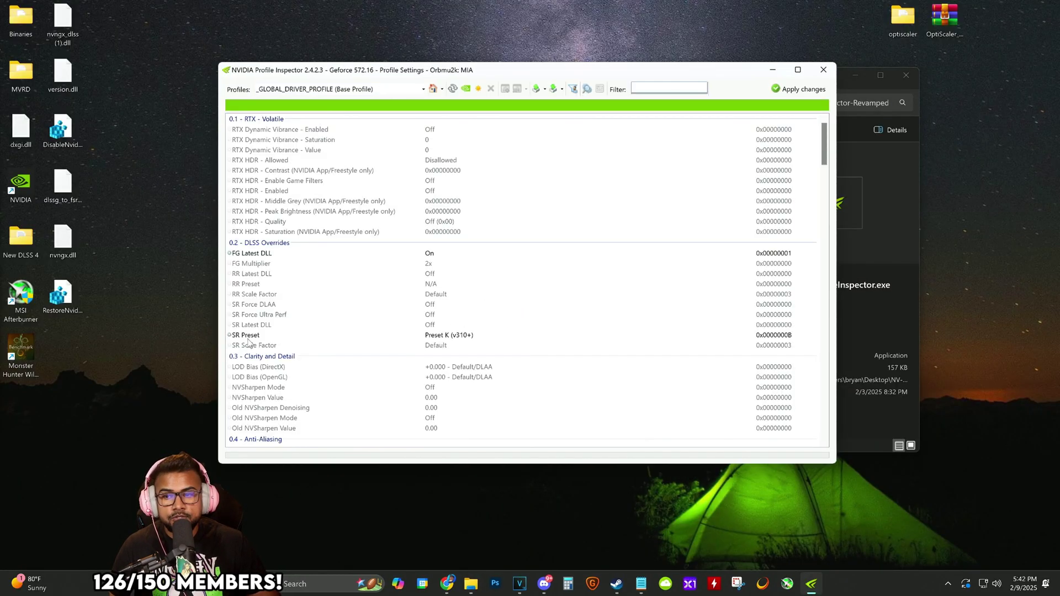
click(443, 336)
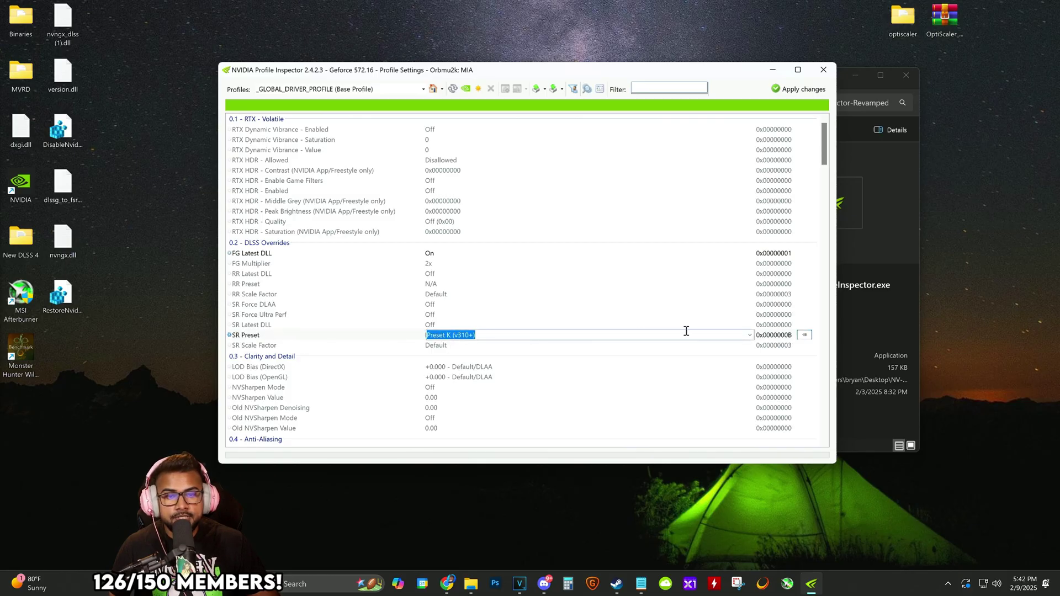
click(749, 335)
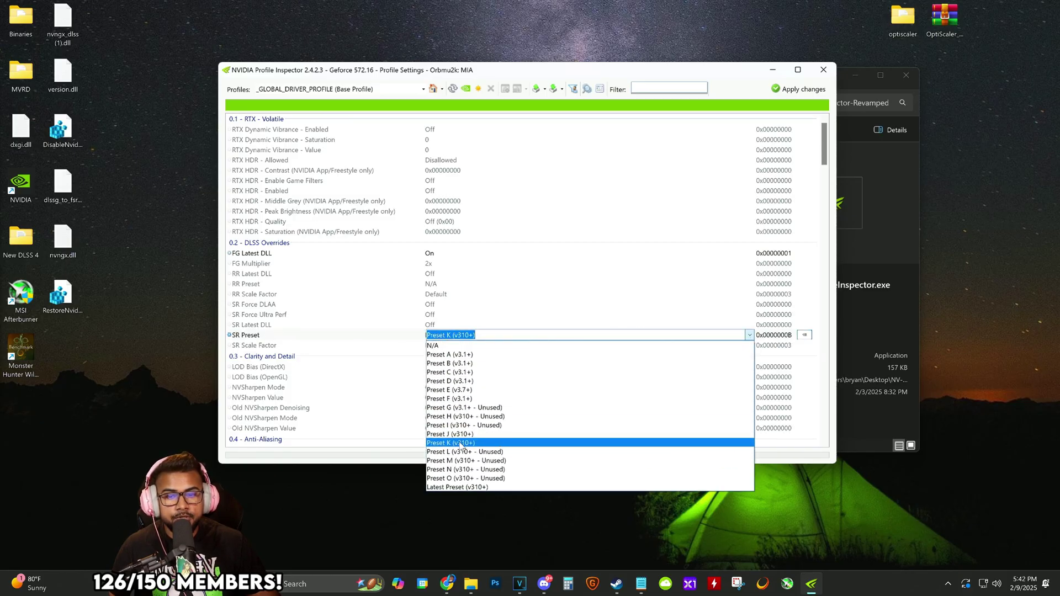
click(460, 444)
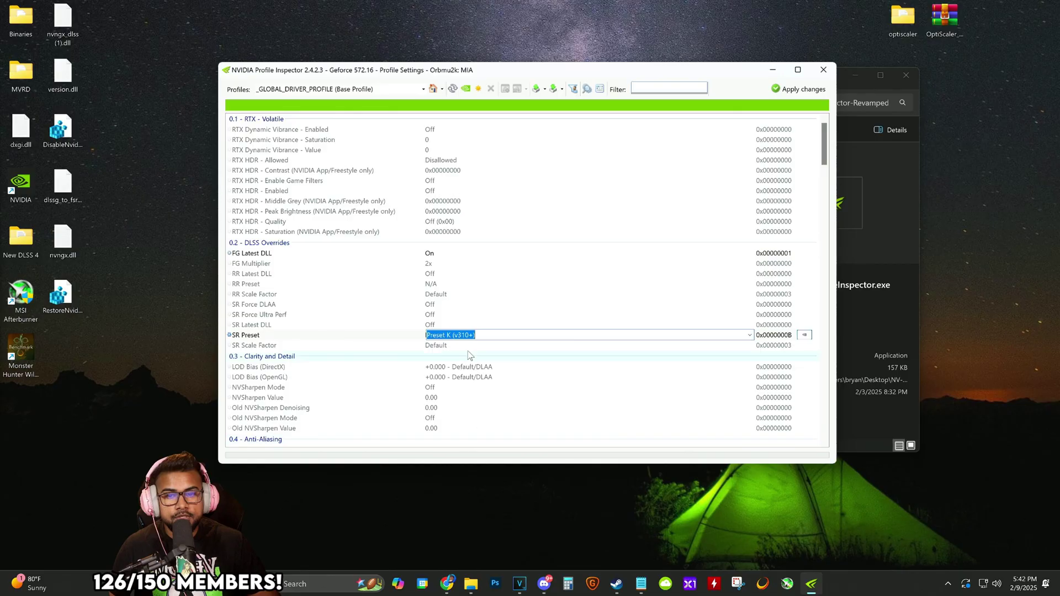
Step: Keep the FG Latest DLL override On, apply the profile changes, and close the inspector and its folder window
click(428, 254)
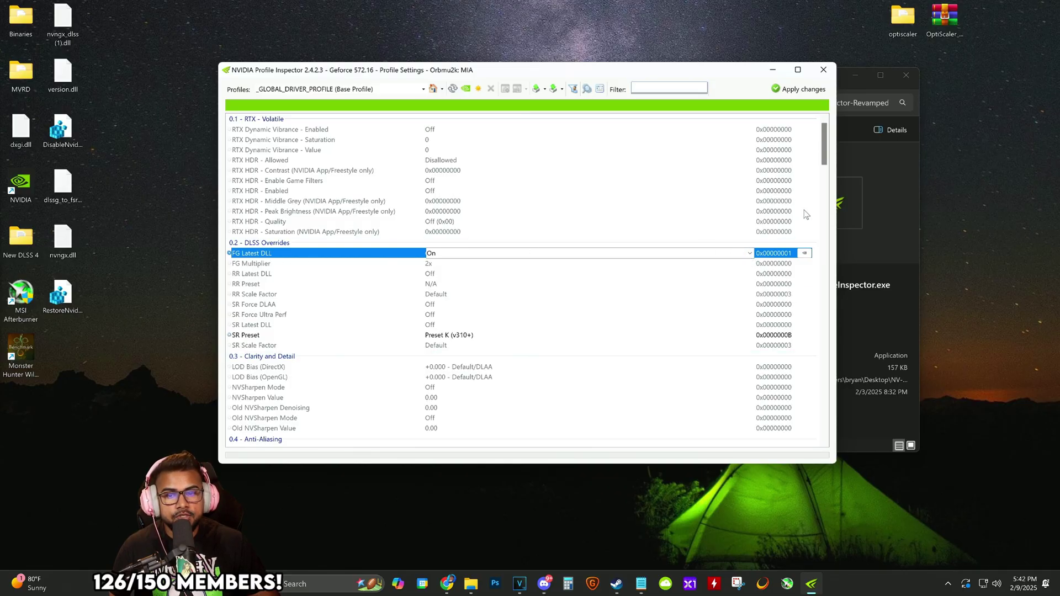
click(793, 94)
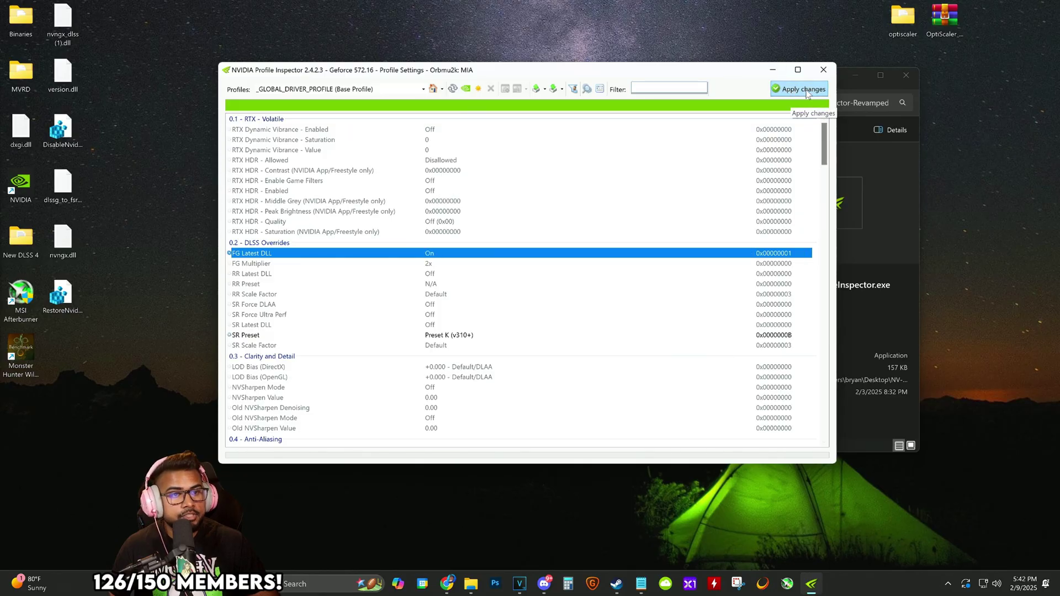
click(823, 70)
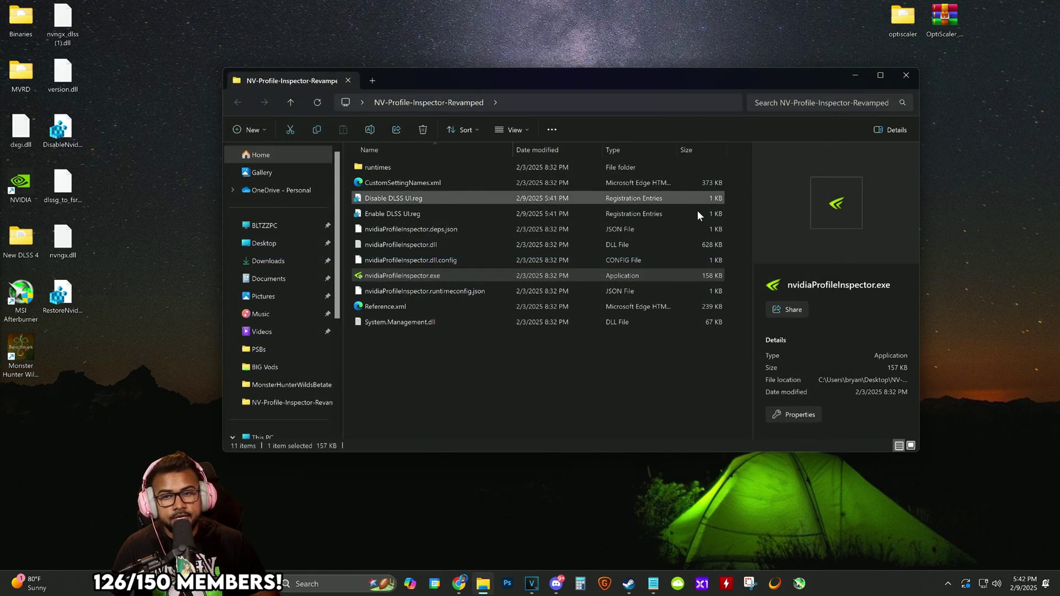
click(906, 75)
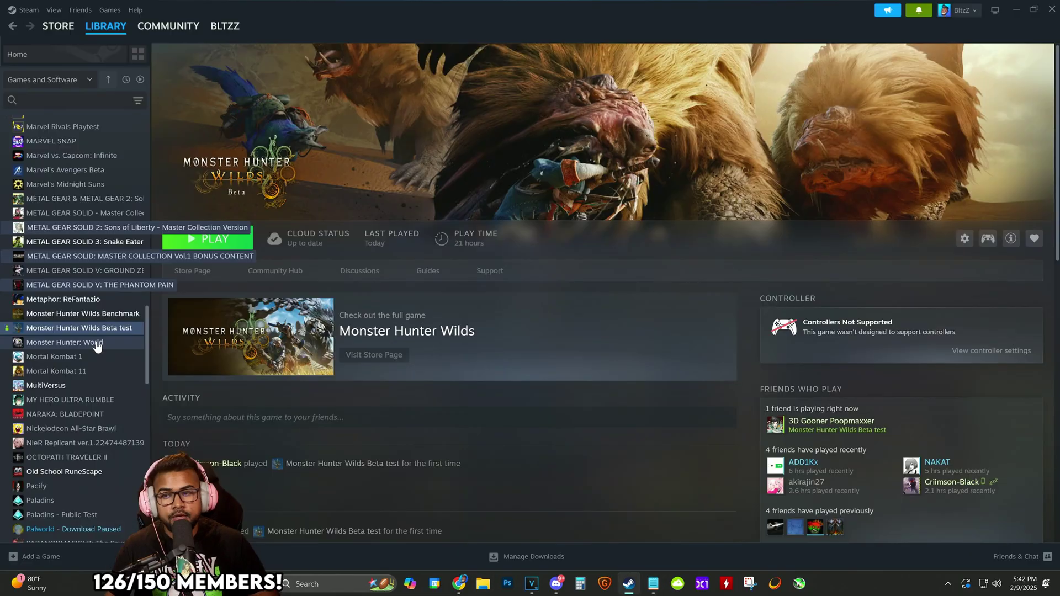
Step: Browse the local files of Monster Hunter Wilds Beta test from the Steam library and dock the folder window on half the screen
right_click(100, 329)
mouse_move(135, 396)
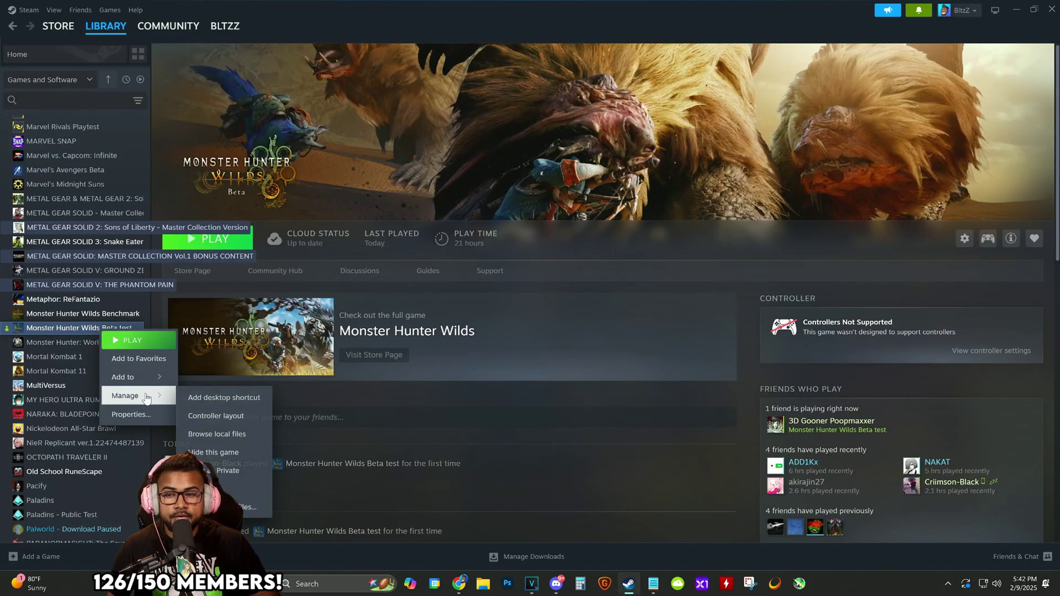
click(228, 435)
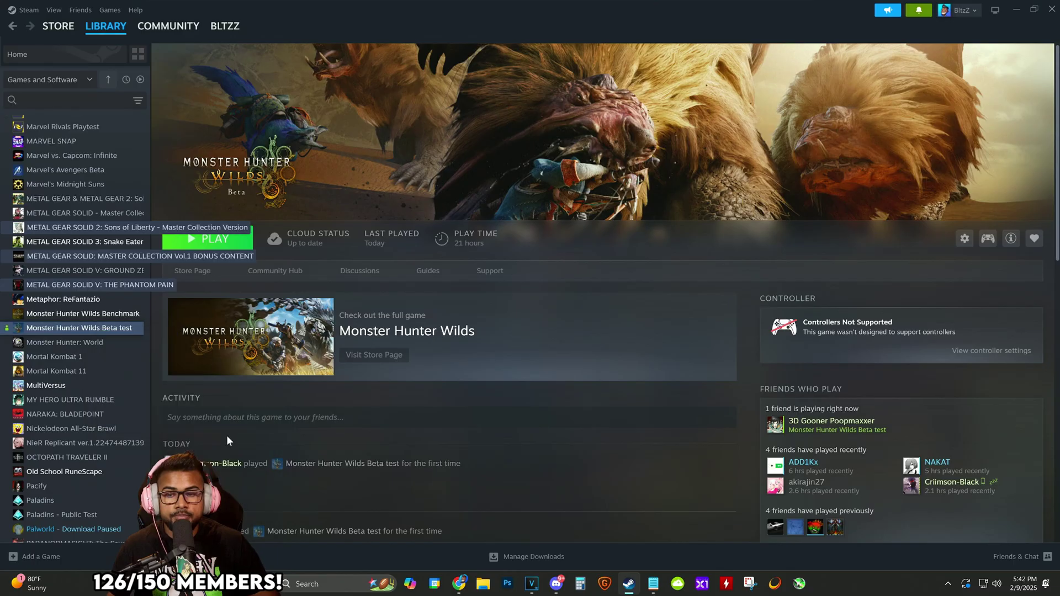
click(1011, 11)
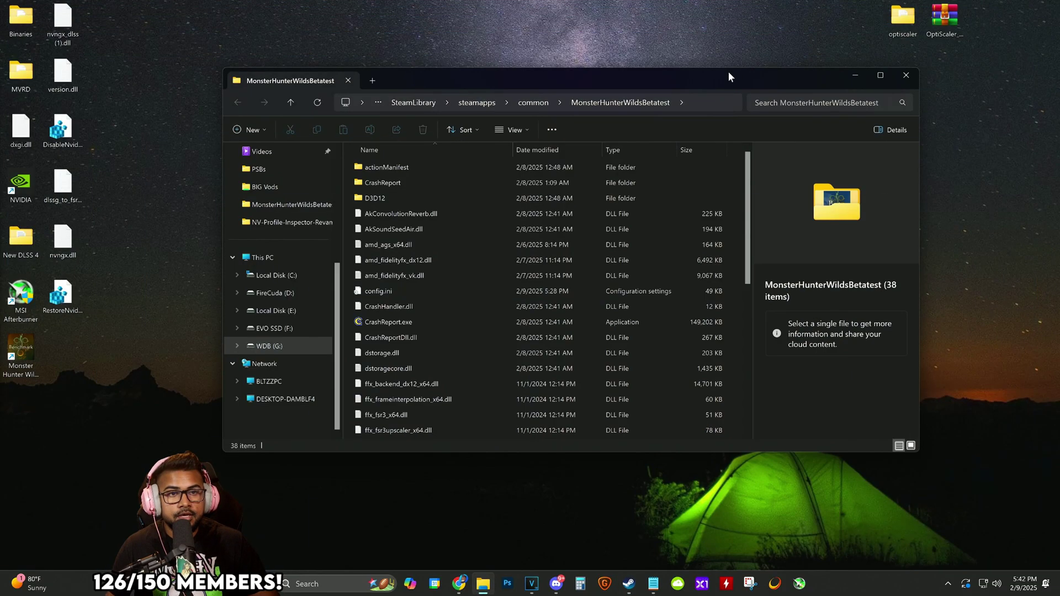
drag(728, 73, 1058, 91)
click(804, 151)
scroll(773, 232, down, 3)
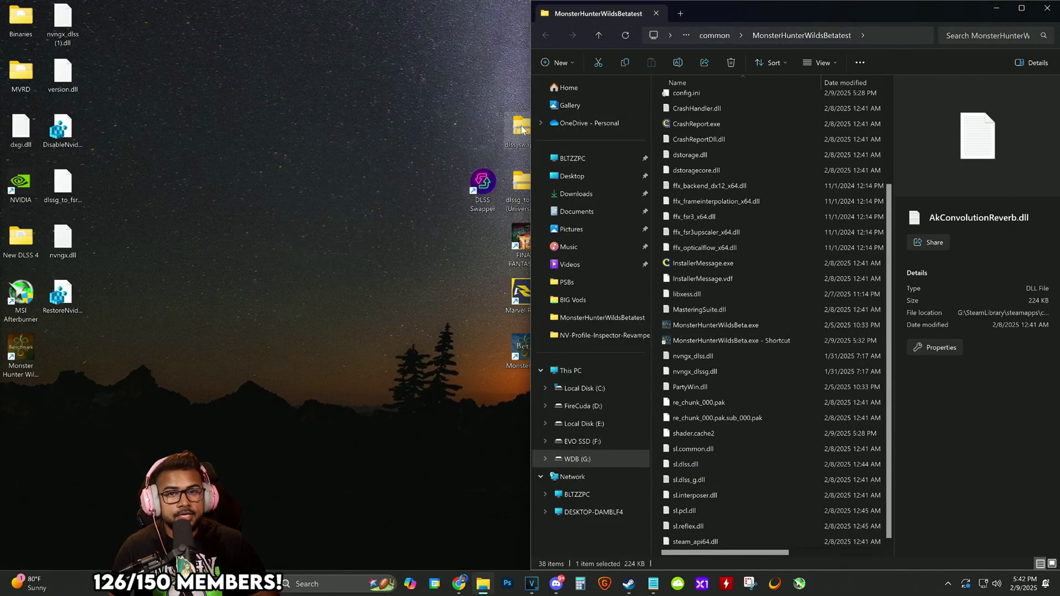
Step: Move dlss_swapper_export.zip to a free spot on the desktop and open it side by side with the MonsterHunterWildsBetatest folder
click(997, 8)
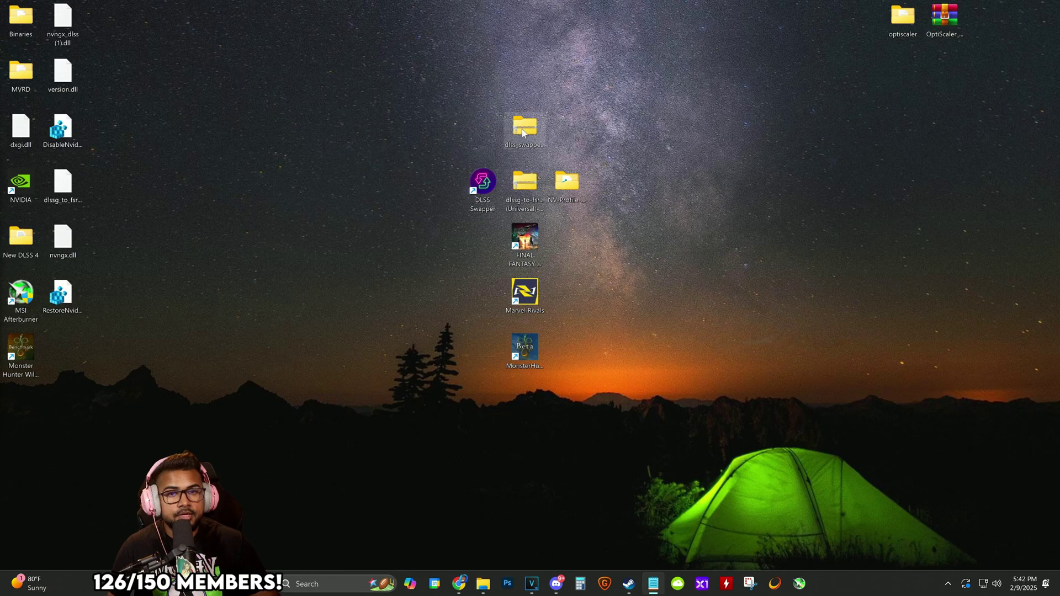
drag(525, 128, 315, 132)
click(483, 584)
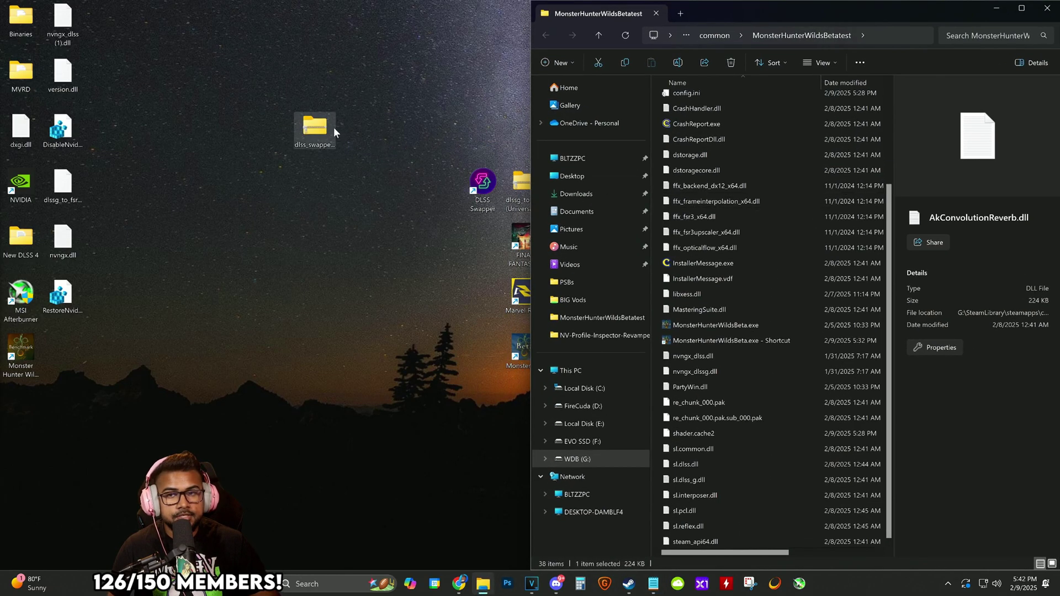
double_click(314, 133)
drag(637, 101, 4, 145)
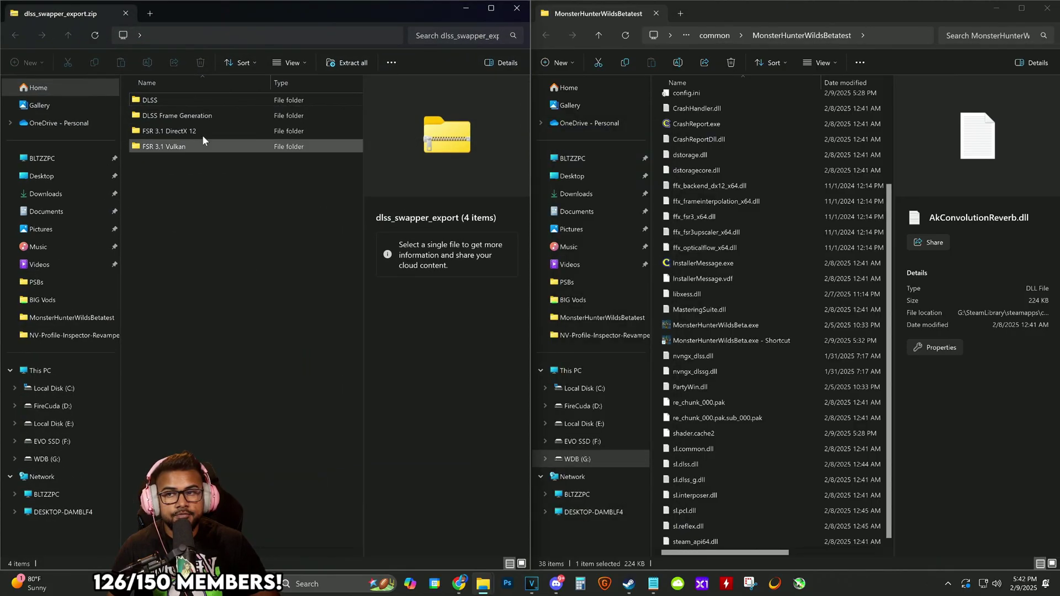
Step: Copy nvngx_dlss.dll from the archive's DLSS v310.2.1 folder into MonsterHunterWildsBetatest, replacing the existing file
double_click(174, 103)
click(163, 116)
double_click(161, 116)
drag(165, 101, 747, 239)
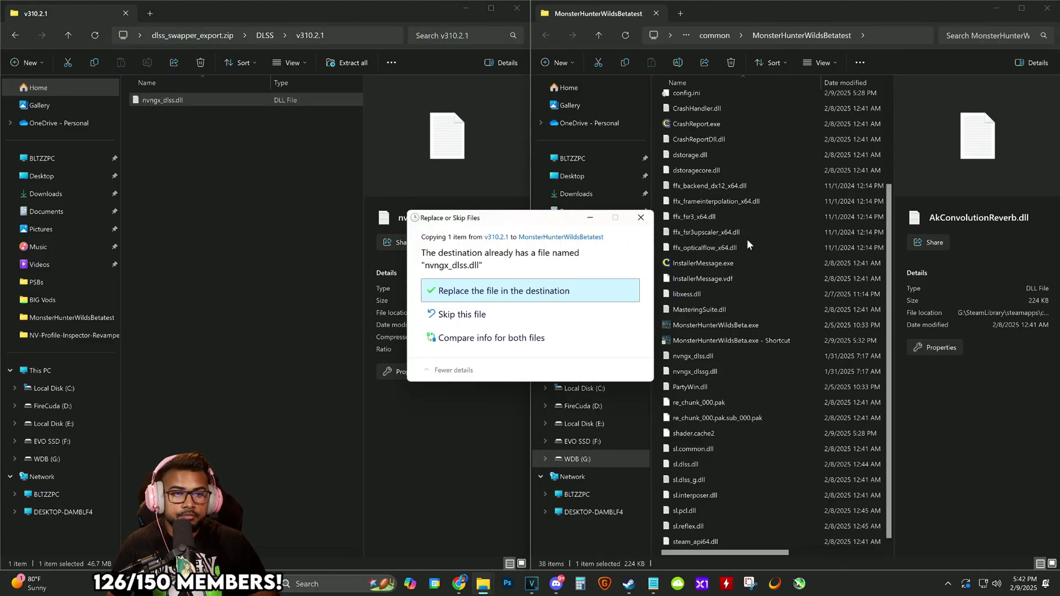
click(539, 294)
Step: Copy nvngx_dlssg.dll from the archive's DLSS Frame Generation v310.2 folder into MonsterHunterWildsBetatest, replacing the existing file
click(256, 174)
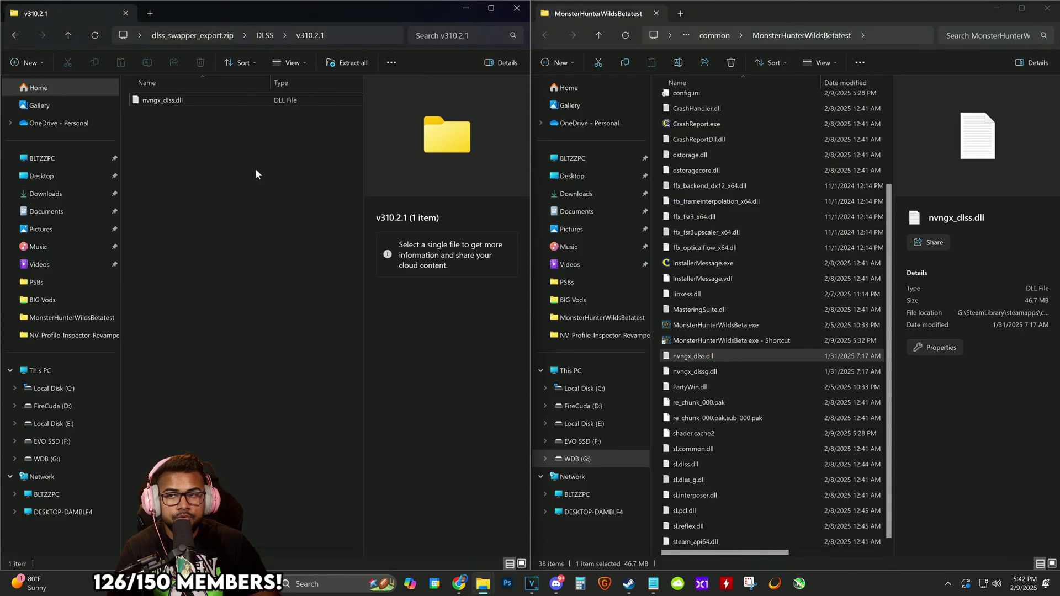
key(alt+Left)
key(alt+Left)
double_click(193, 117)
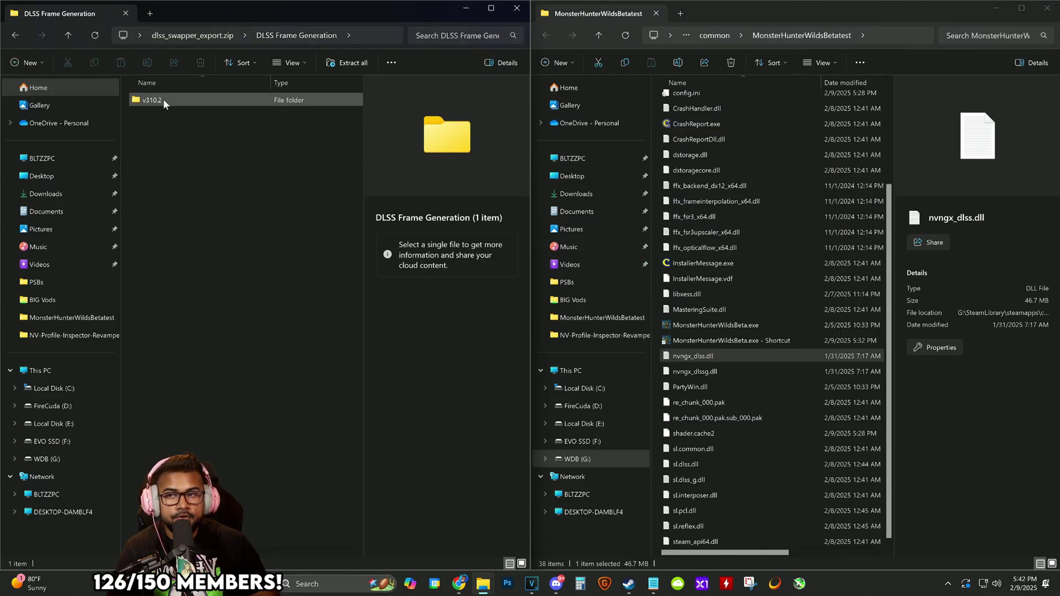
double_click(164, 99)
drag(166, 100, 761, 354)
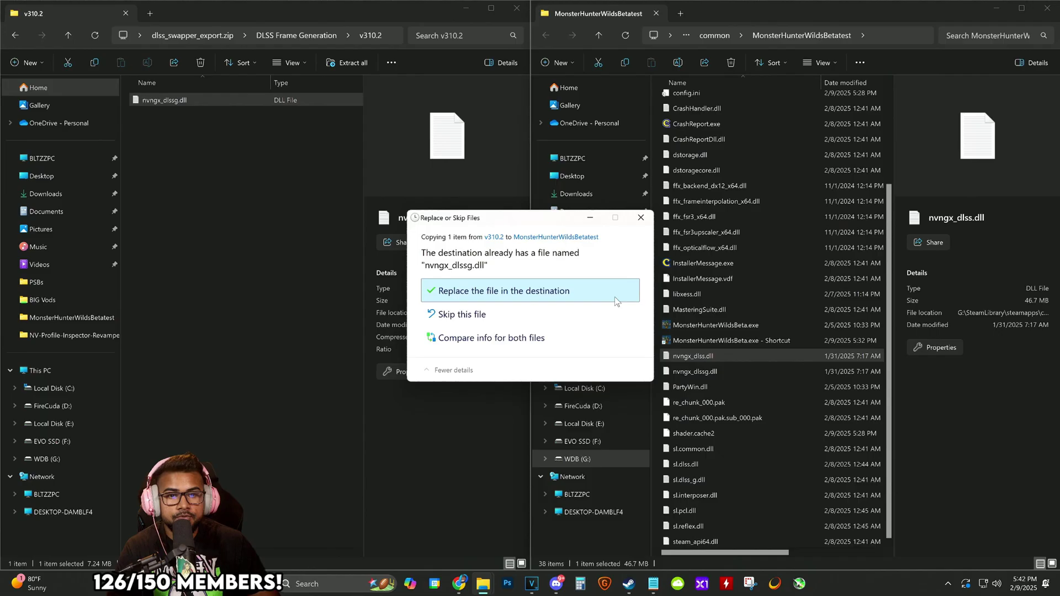
click(616, 298)
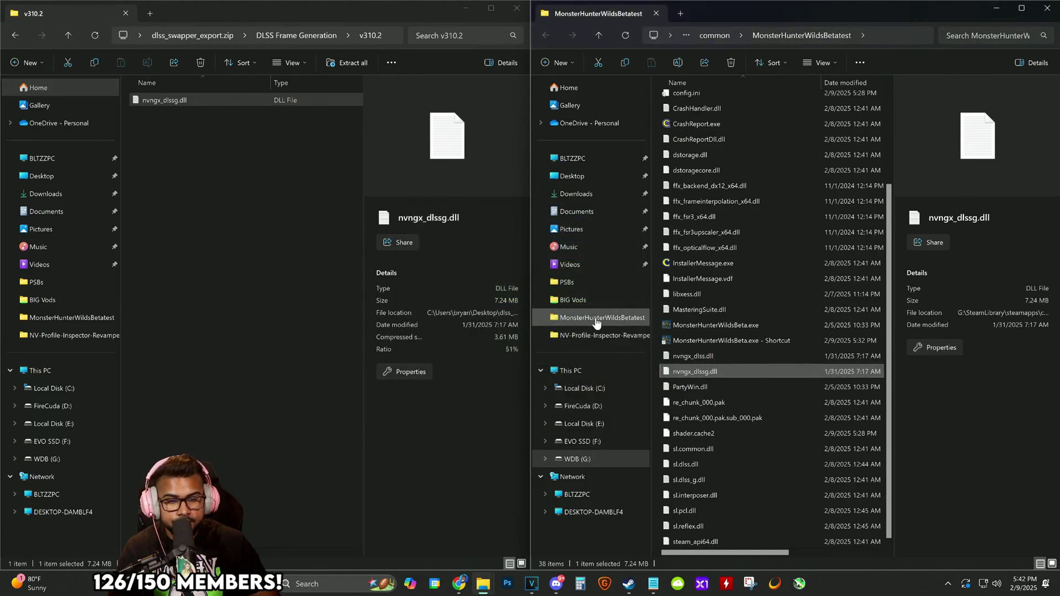
Step: Copy amd_fidelityfx_dx12.dll from the FSR 3.1 DirectX 12 folder v1.0.1.39157 (3.1.3) into MonsterHunterWildsBetatest, replacing the existing file
click(244, 206)
key(alt+Left)
key(alt+Left)
click(177, 145)
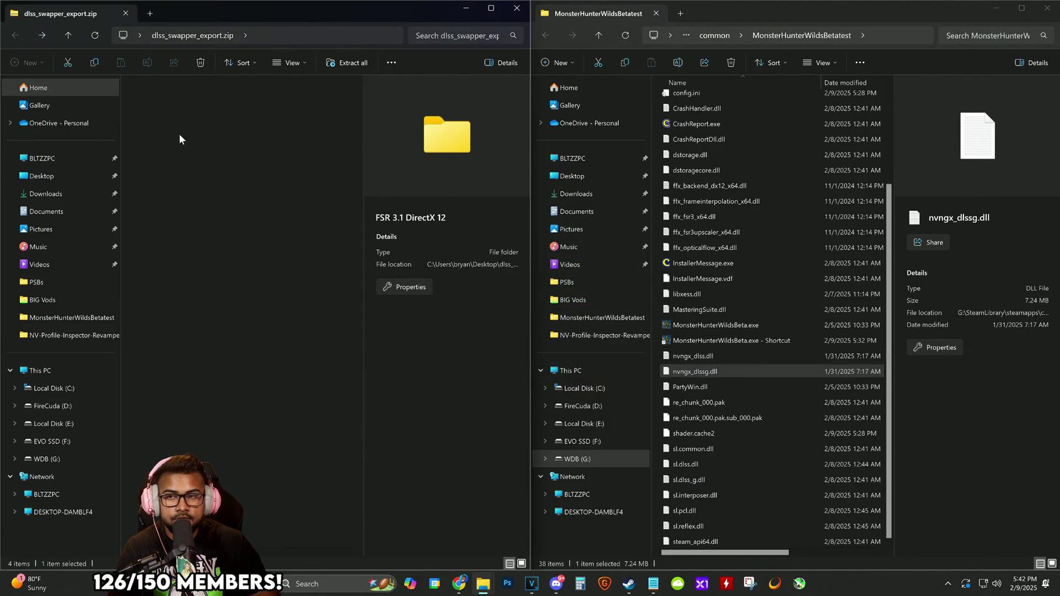
double_click(180, 138)
double_click(184, 99)
click(190, 102)
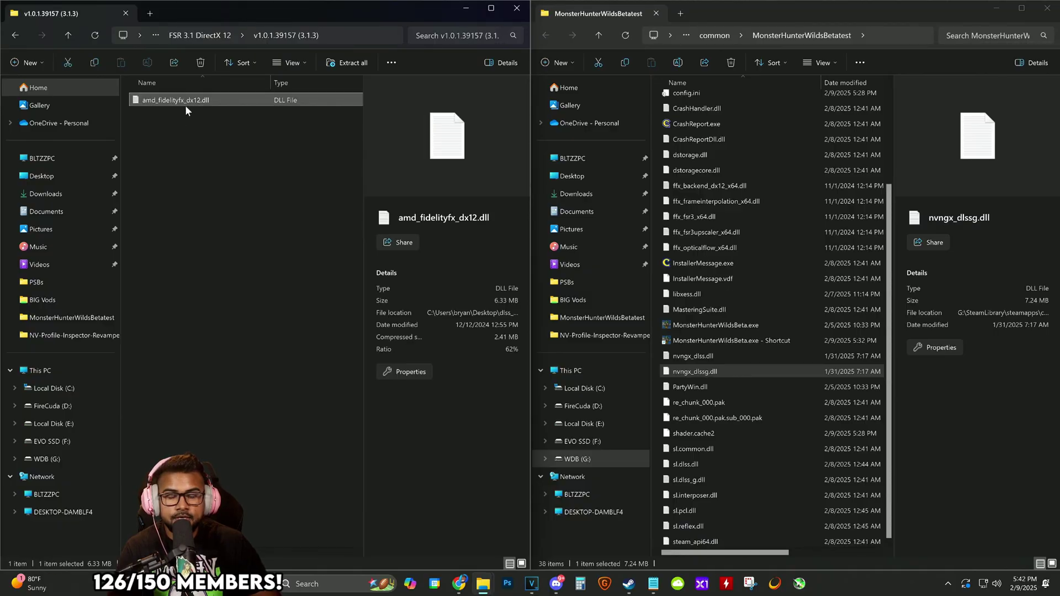
click(720, 204)
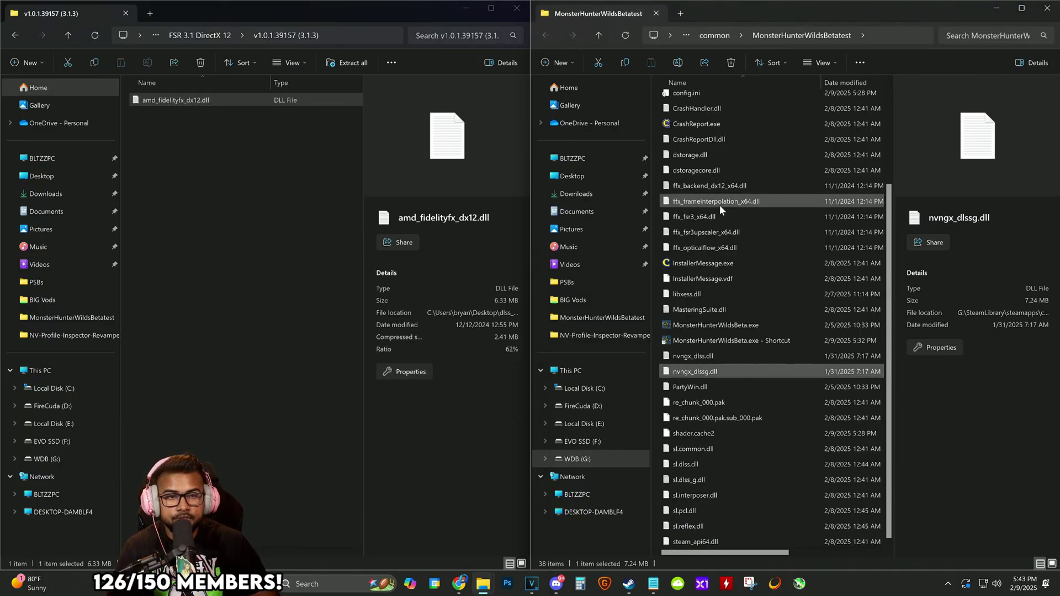
key(ctrl+v)
click(530, 290)
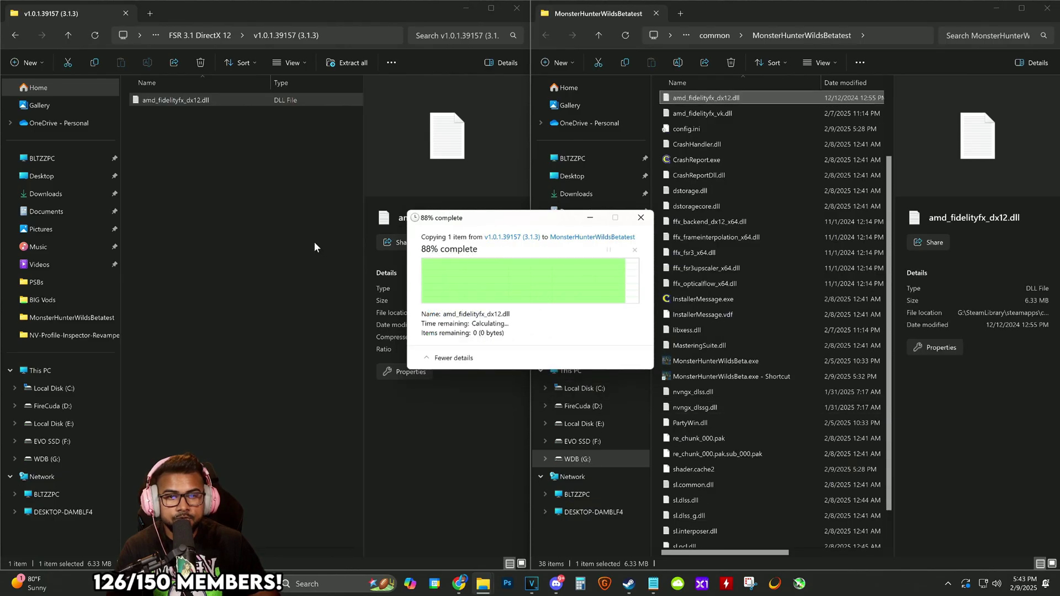
Step: Copy amd_fidelityfx_vk.dll from the FSR 3.1 Vulkan folder v1.0.1.39157 (3.1.3) over the one in MonsterHunterWildsBetatest and close the archive
click(283, 210)
key(alt+Left)
key(alt+Left)
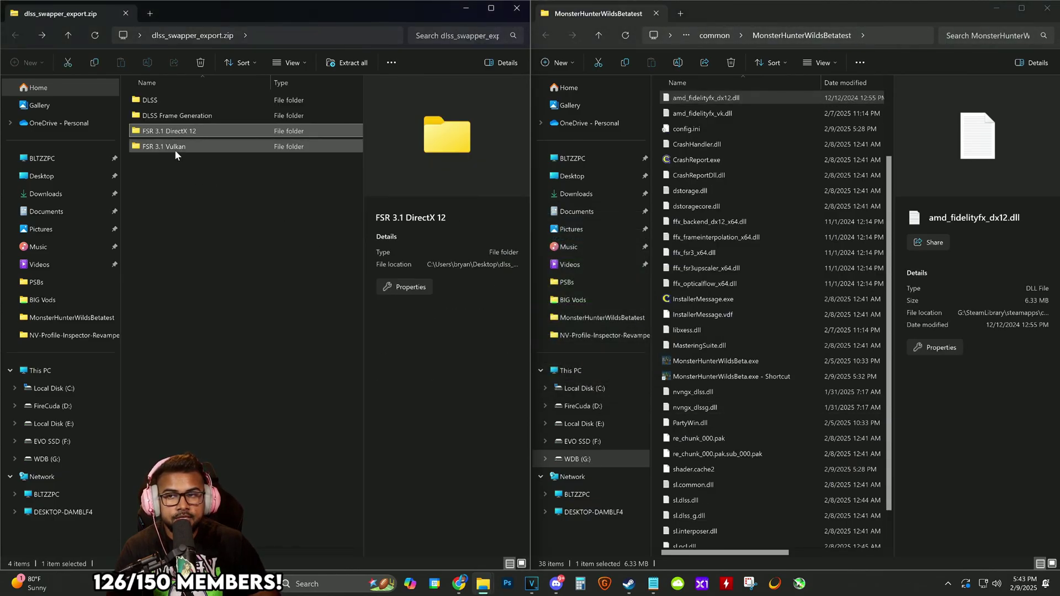
double_click(174, 148)
double_click(187, 102)
click(181, 100)
drag(181, 101, 779, 238)
click(554, 303)
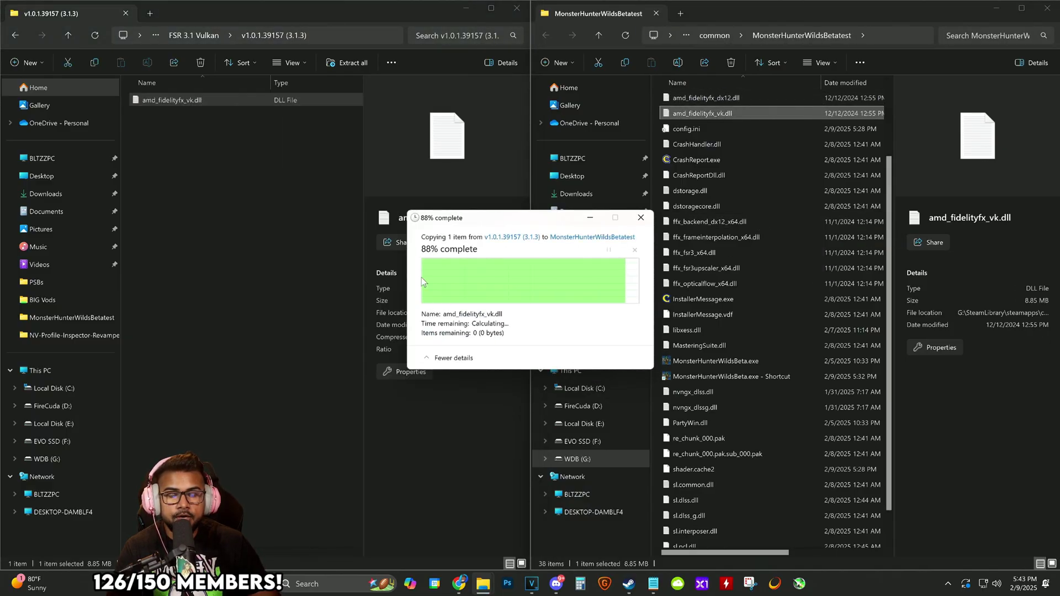
click(301, 192)
click(517, 9)
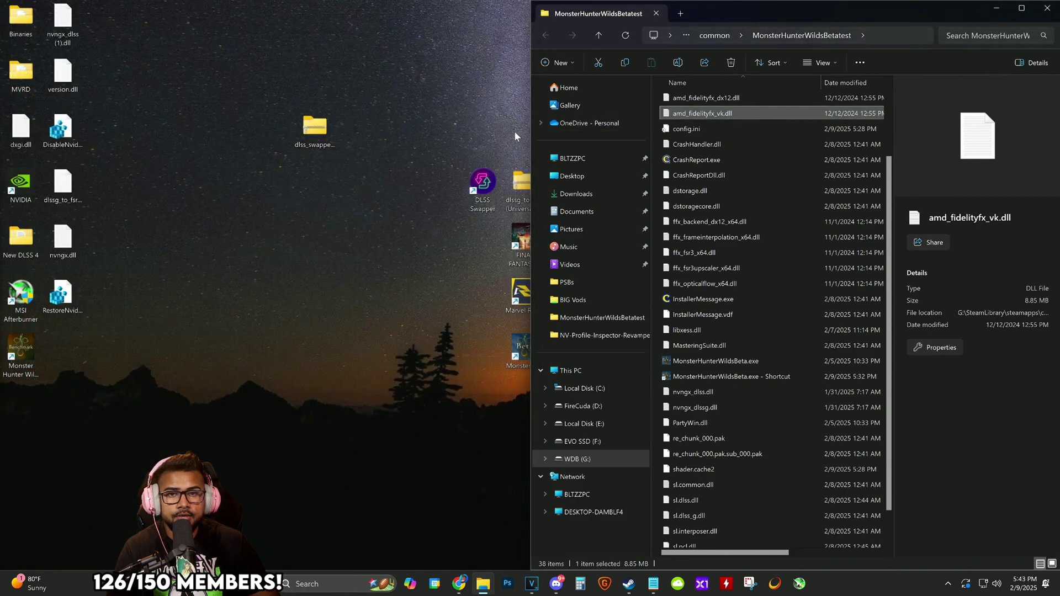
Step: Place the dlssg-to-fsr3 archive below dlss_swapper_export.zip and open its dll_version folder side by side with the game folder
drag(342, 187, 326, 188)
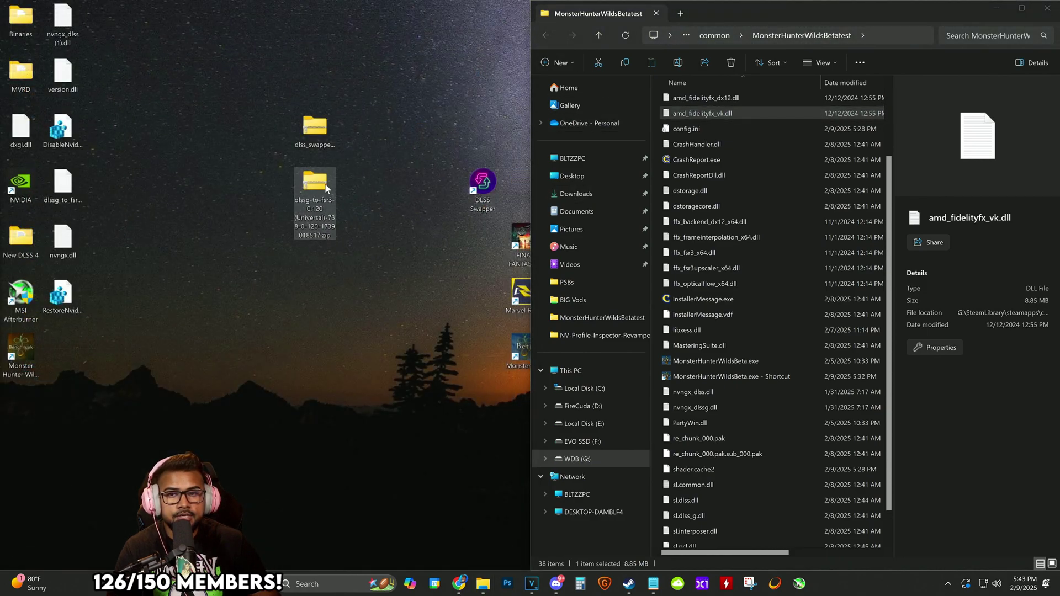
double_click(309, 191)
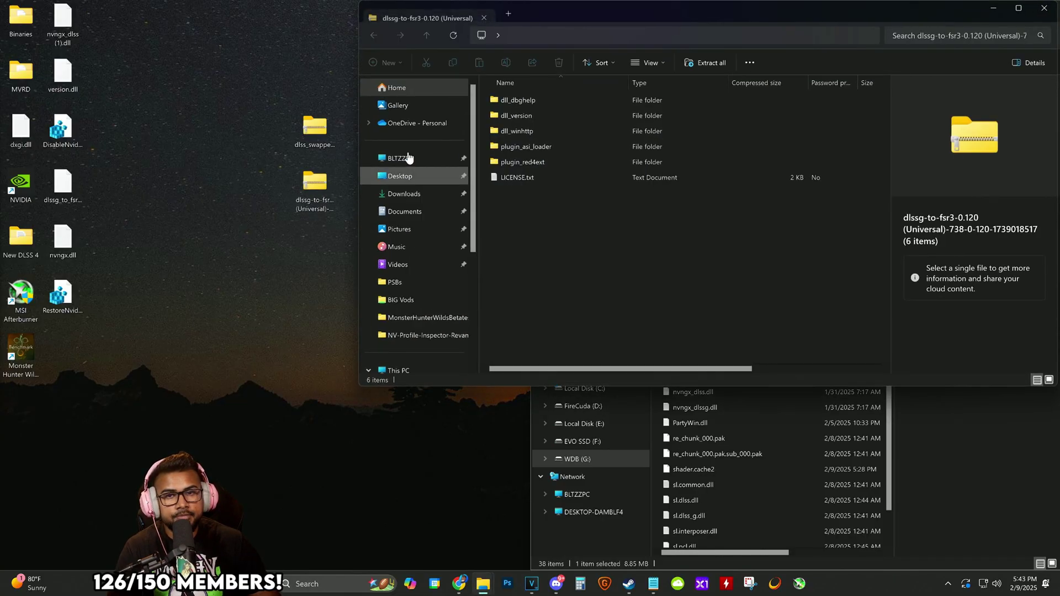
key(super+Left)
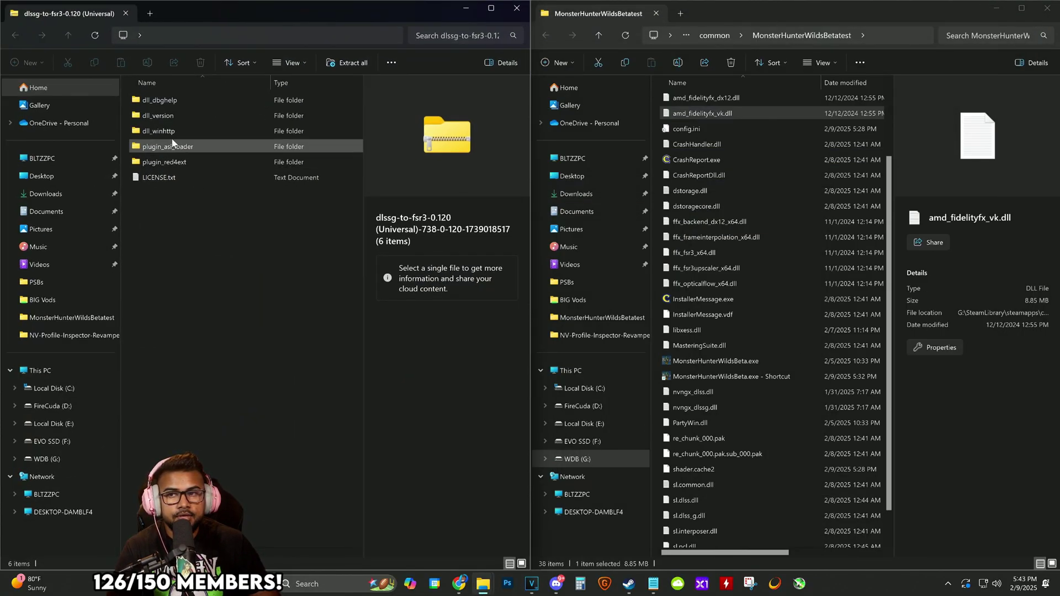
click(157, 117)
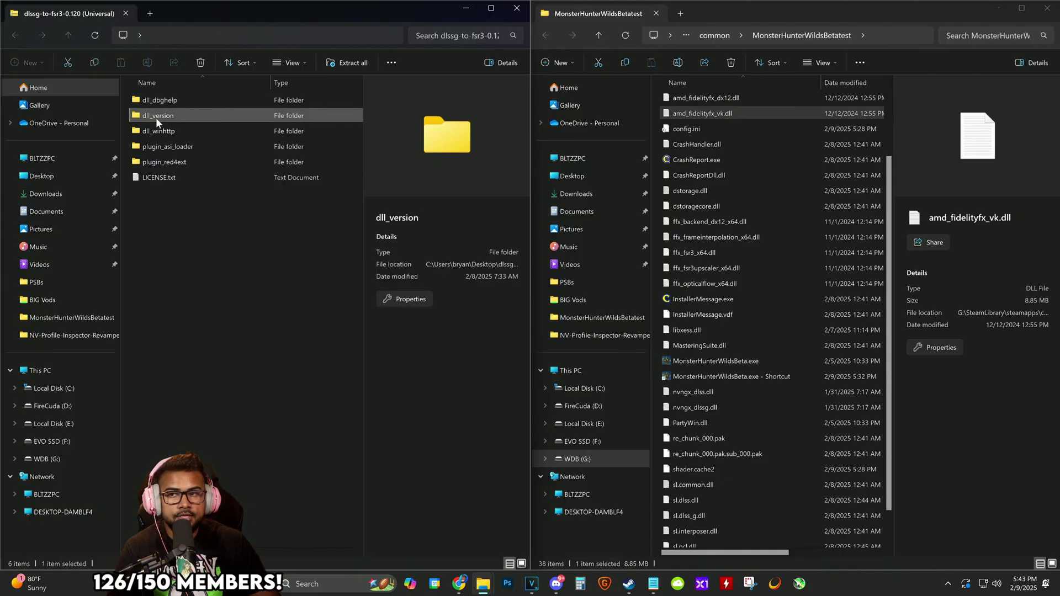
double_click(171, 113)
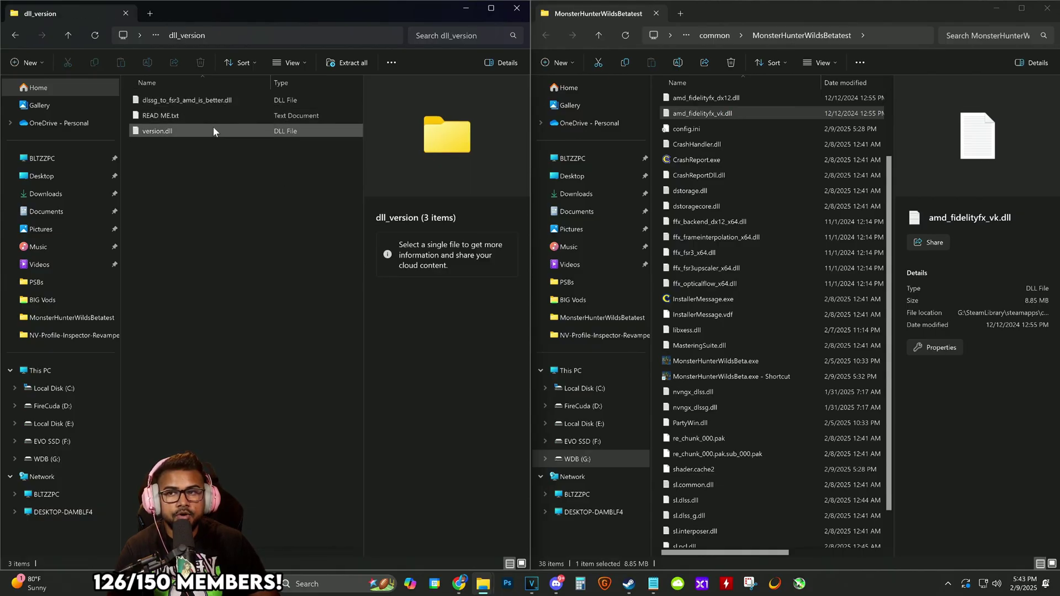
Step: Copy dlssg_to_fsr3_amd_is_better.dll and version.dll from the dll_version folder into MonsterHunterWildsBetatest and close the archive window
click(174, 99)
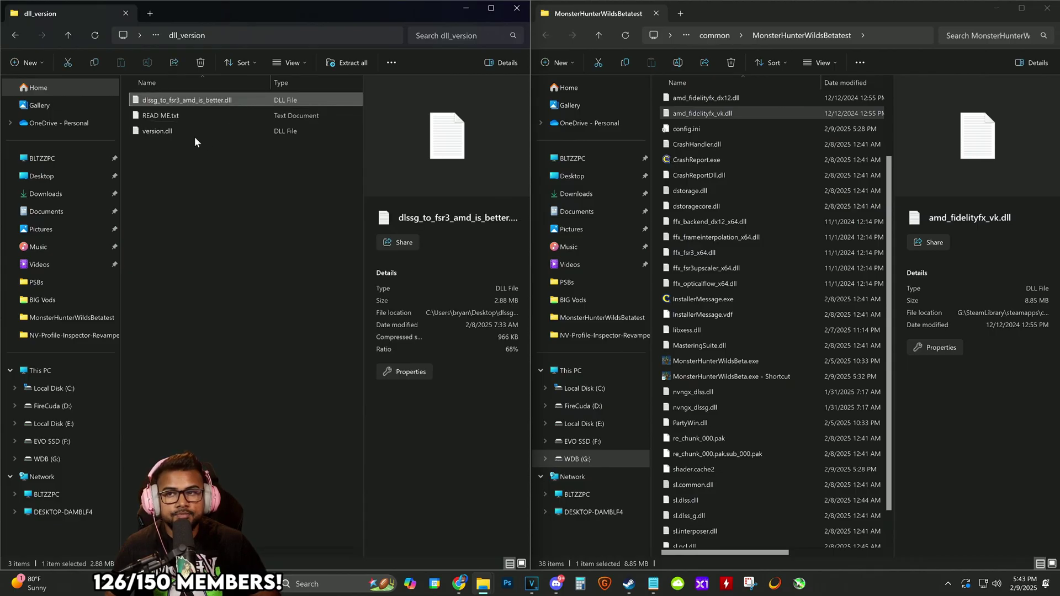
ctrl+click(155, 129)
drag(179, 98, 757, 225)
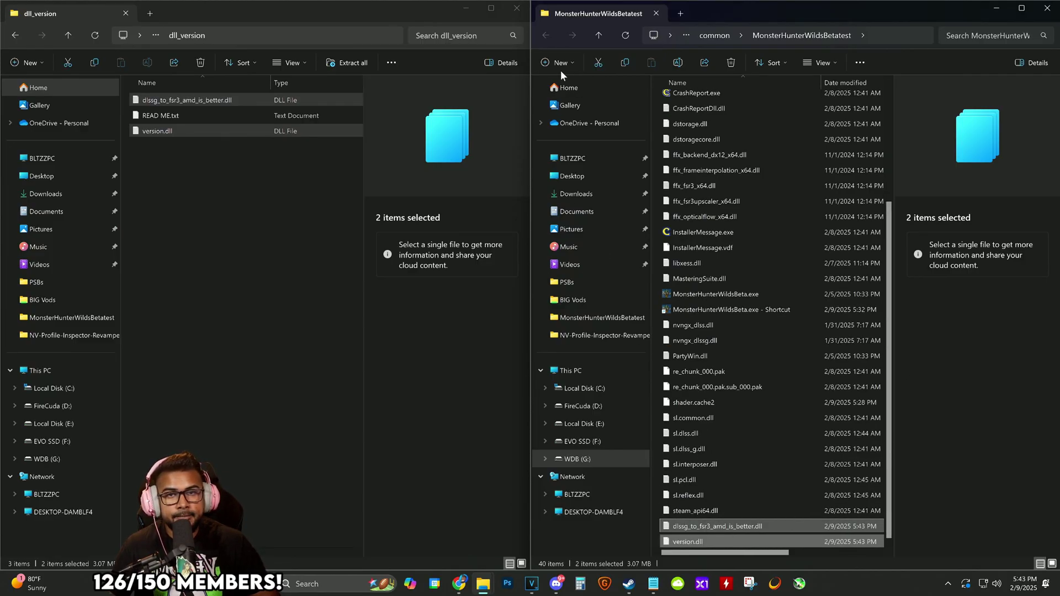
click(523, 10)
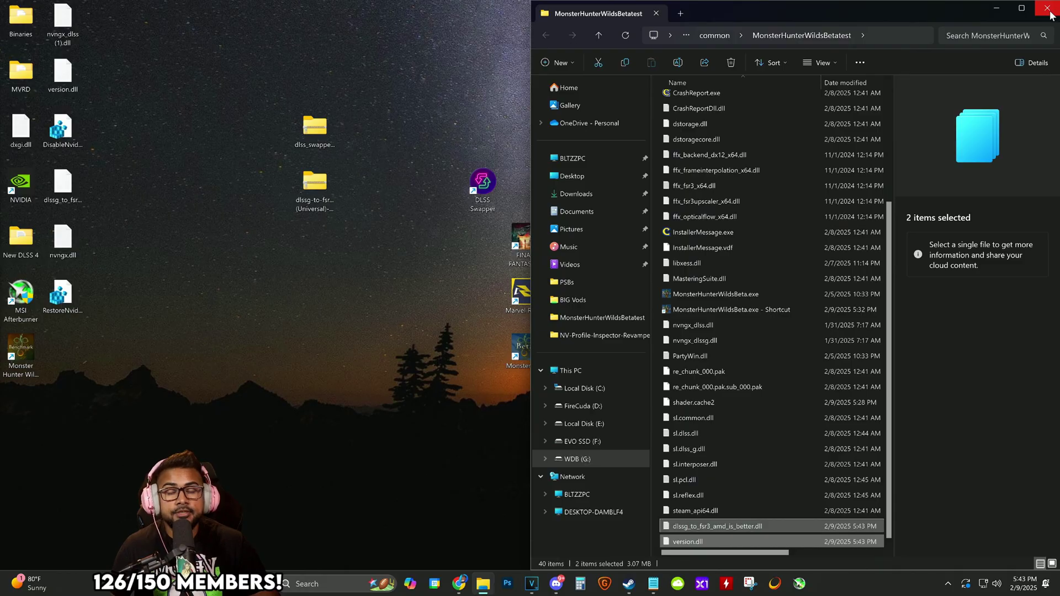
Step: Switch to Chrome and review the dlssg-to-fsr3 mod page's notes on multiplayer support and graphics card requirements
click(460, 584)
scroll(353, 270, up, 4)
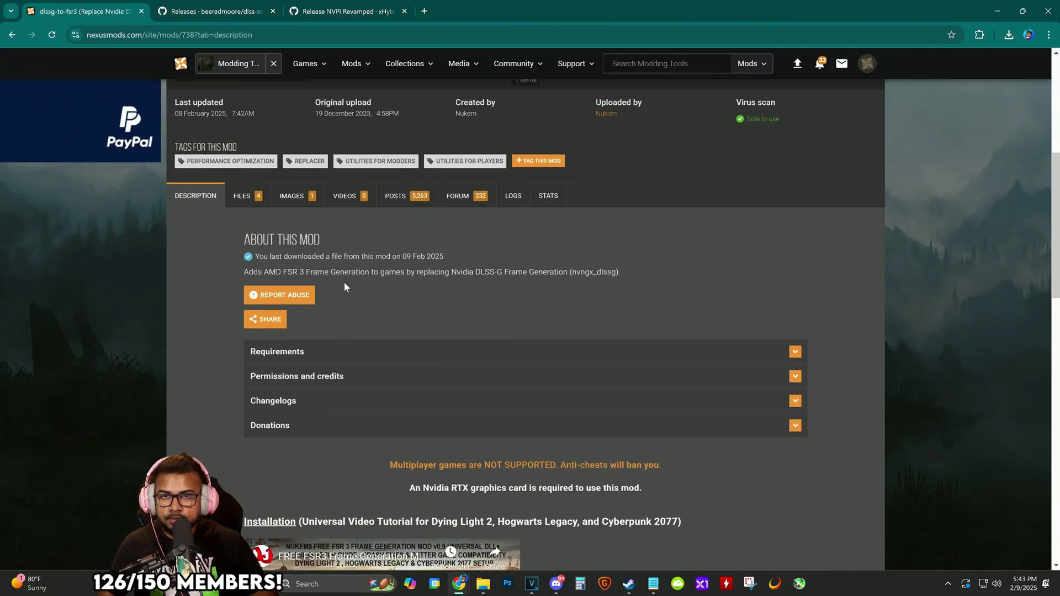
scroll(366, 309, up, 3)
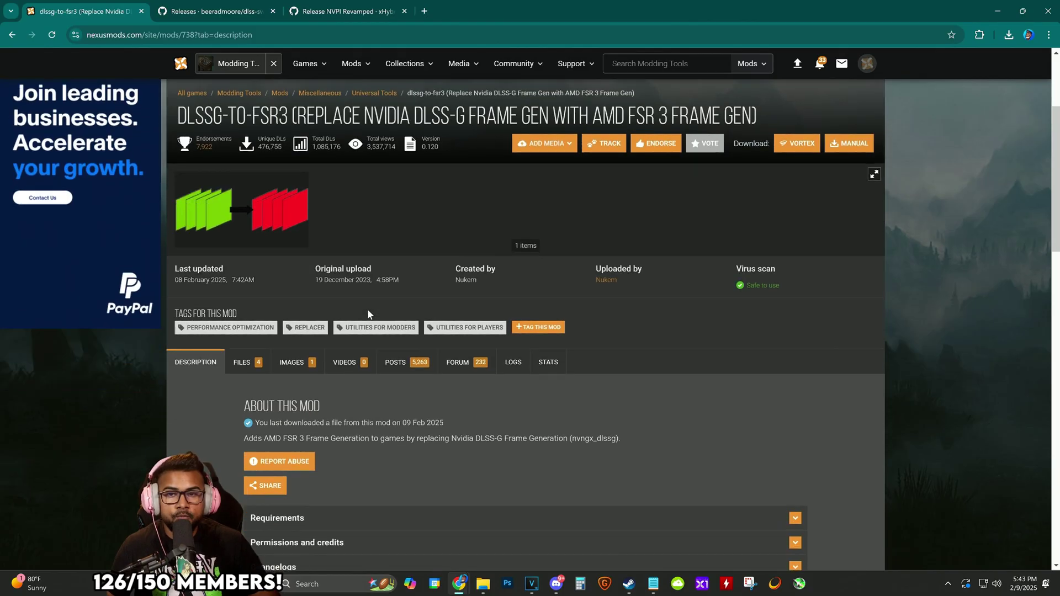
scroll(354, 301, down, 5)
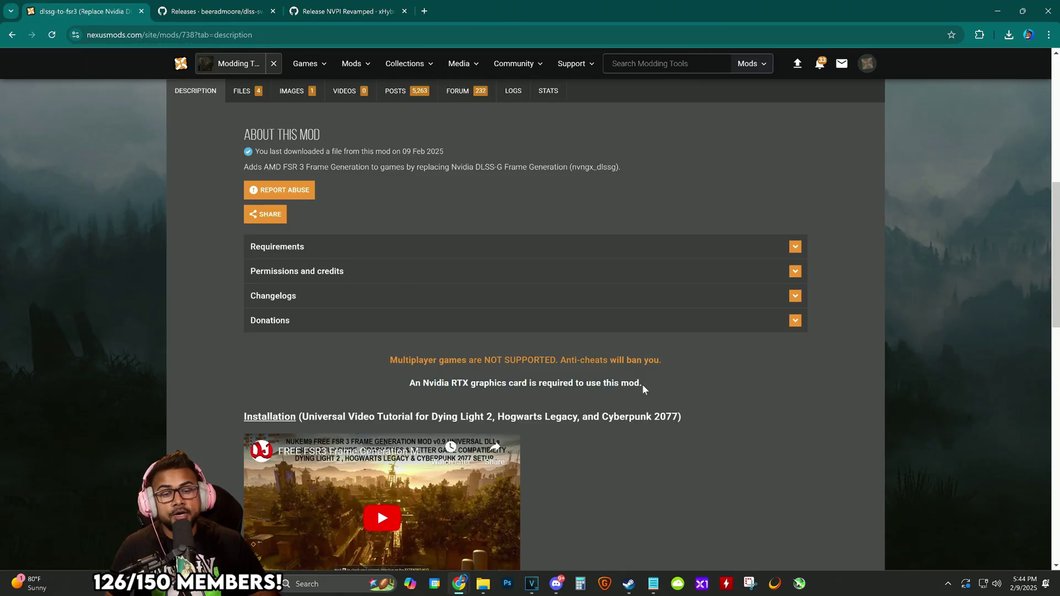
Step: Launch Monster Hunter Wilds Beta and open the upscaling and frame generation settings in its Graphics options
double_click(524, 346)
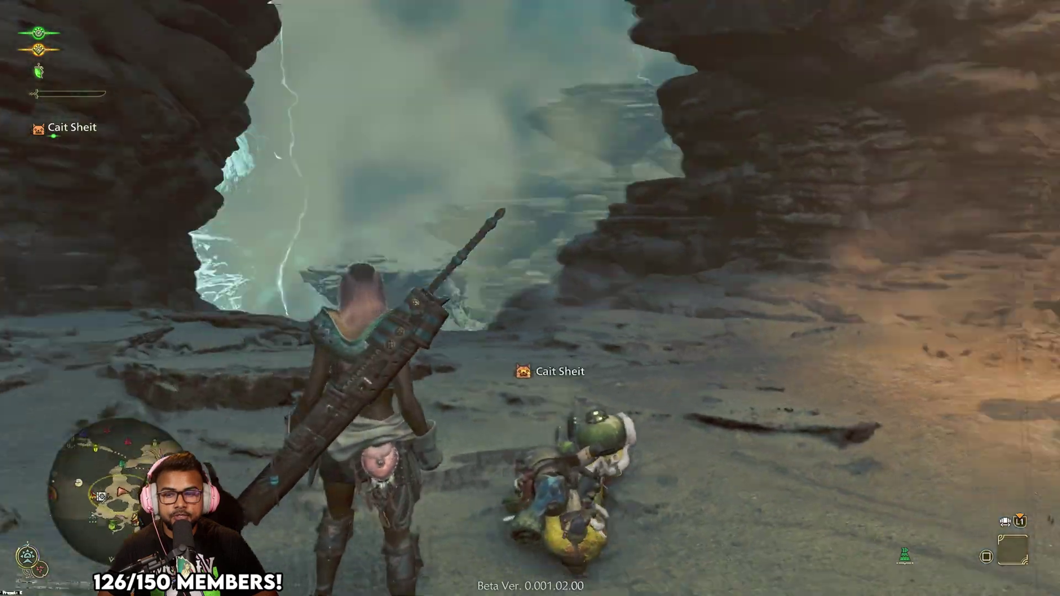
key(Escape)
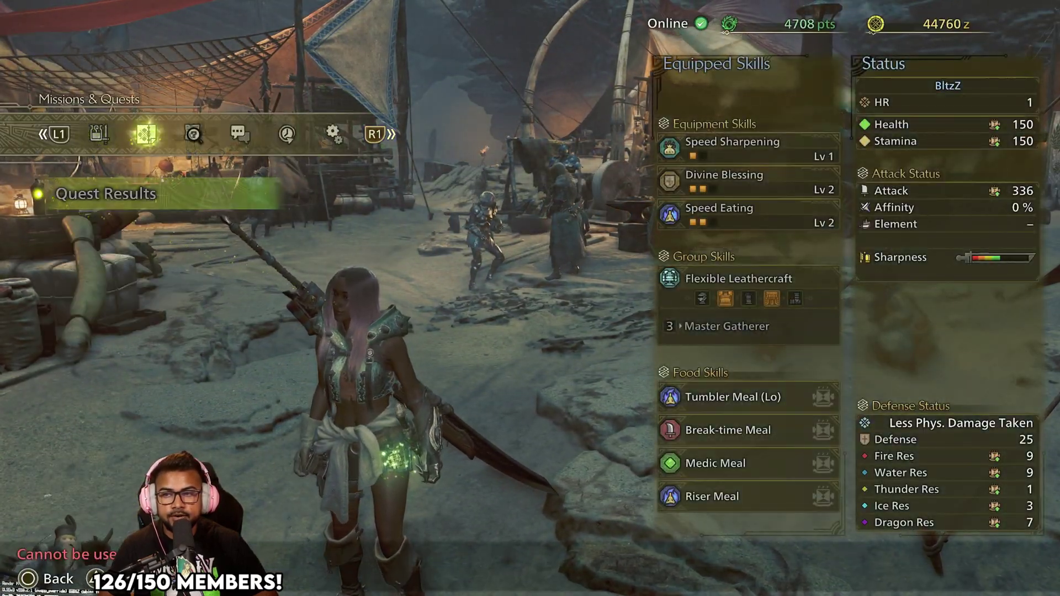
key(Down)
key(Return)
key(Down)
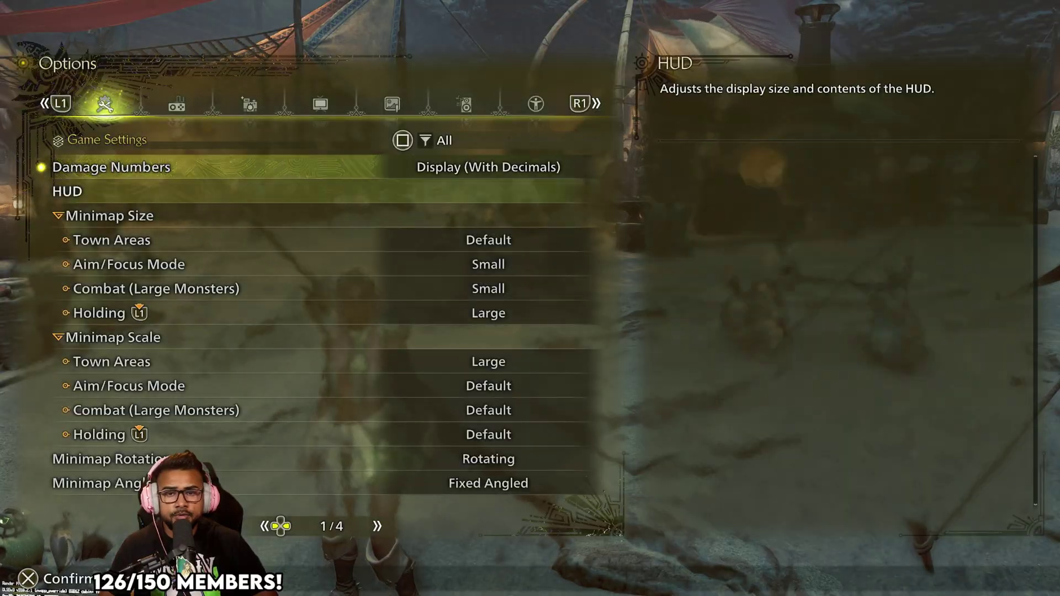
key(e)
key(e)
key(e)
key(e)
key(Down)
key(Down)
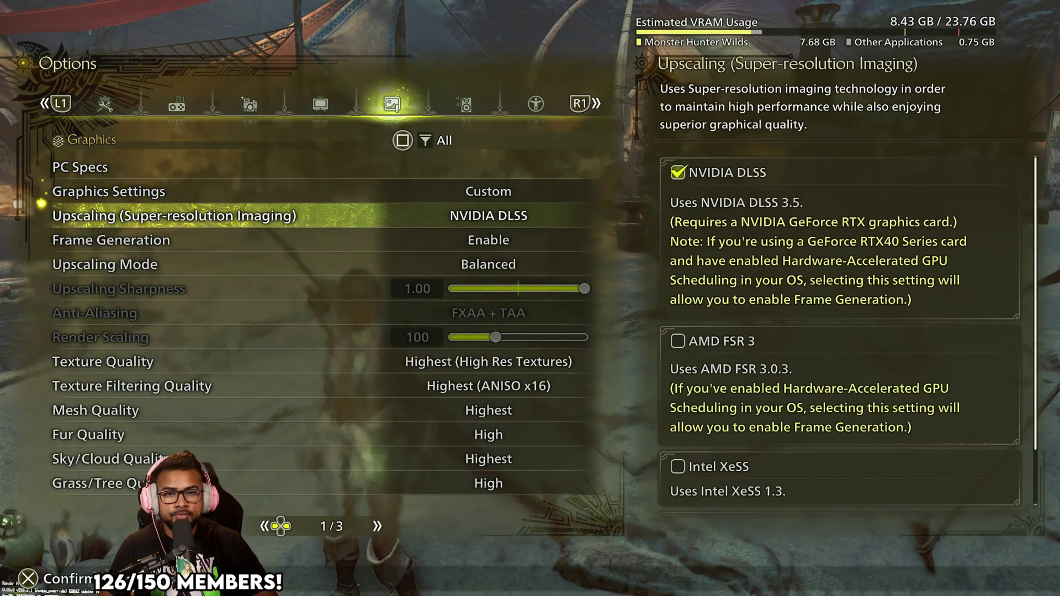
Step: Check the game's Frame Generation choices, graphics preset, upscaling technology and PC specs without changing them
key(Up)
key(Return)
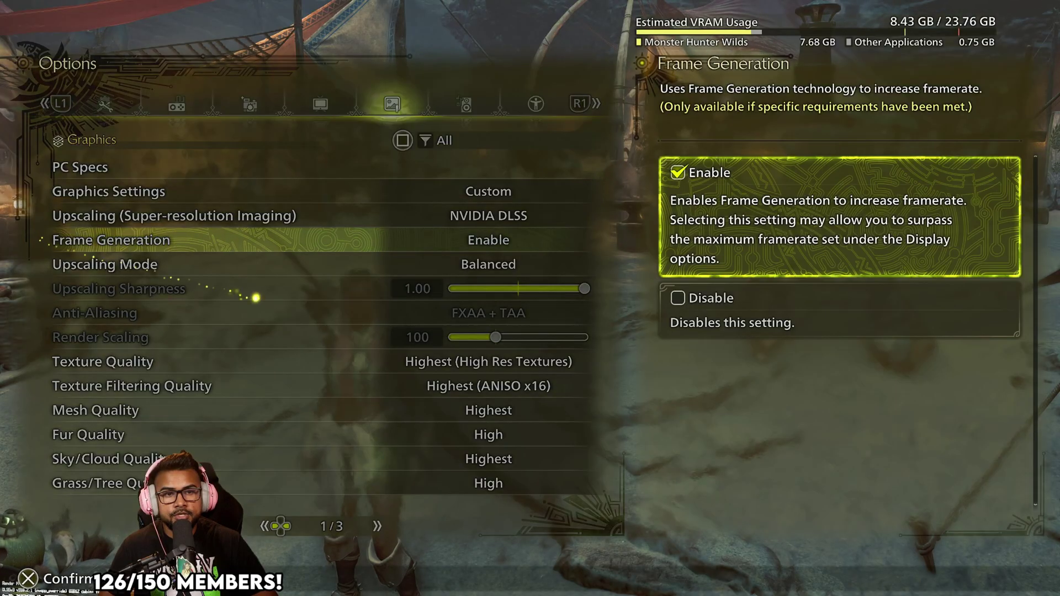
key(Escape)
key(Up)
key(Up)
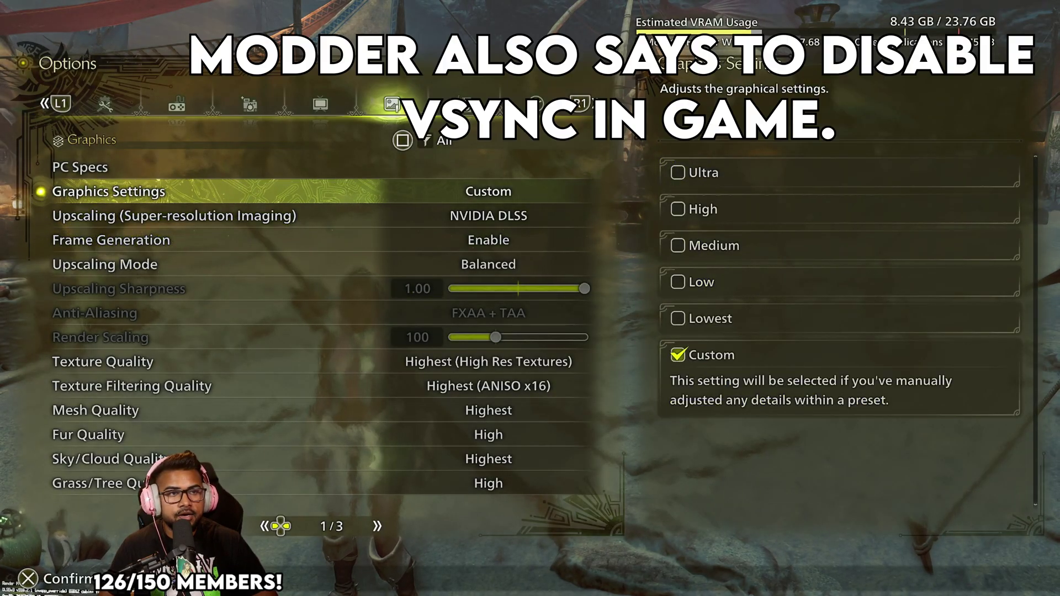
key(Down)
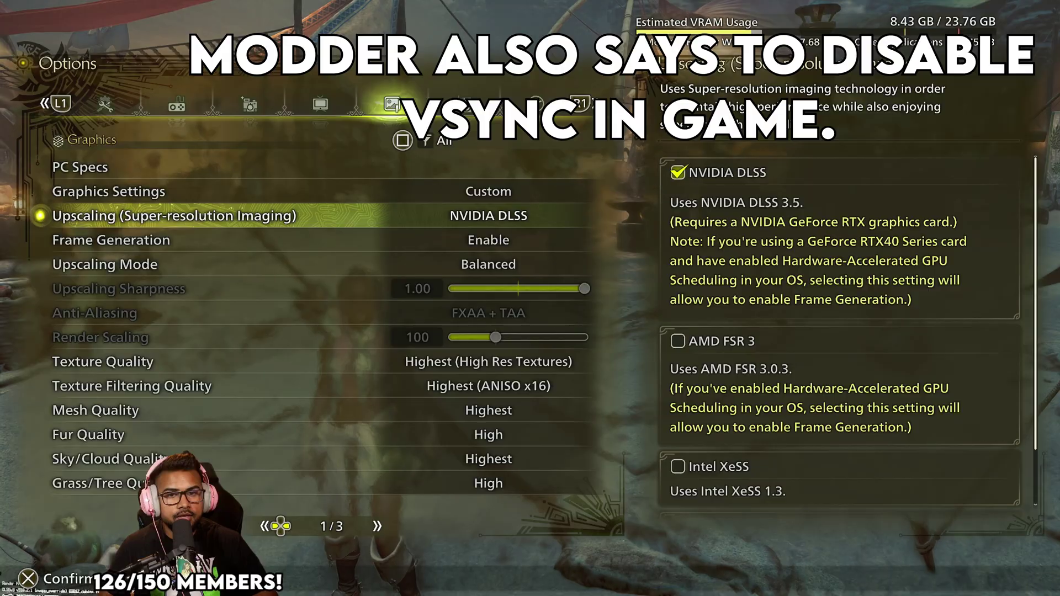
key(Up)
key(Up)
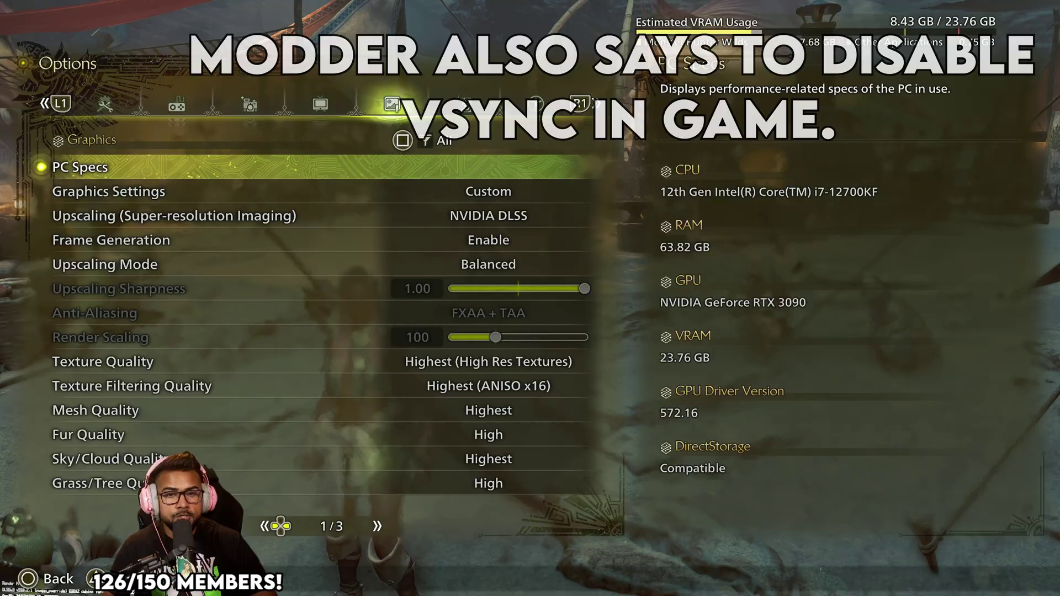
Step: Examine the Upscaling Mode choices and the neighbouring upscaling settings in the game's Graphics options
key(Down)
key(Down)
key(Down)
key(Down)
key(Down)
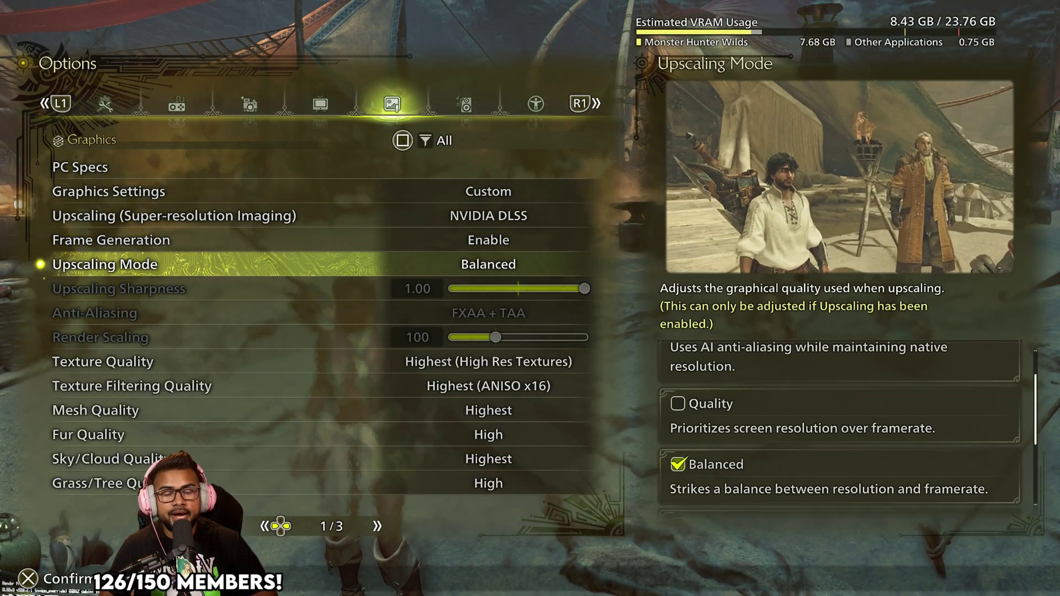
key(Down)
key(Up)
key(Up)
key(Up)
key(Return)
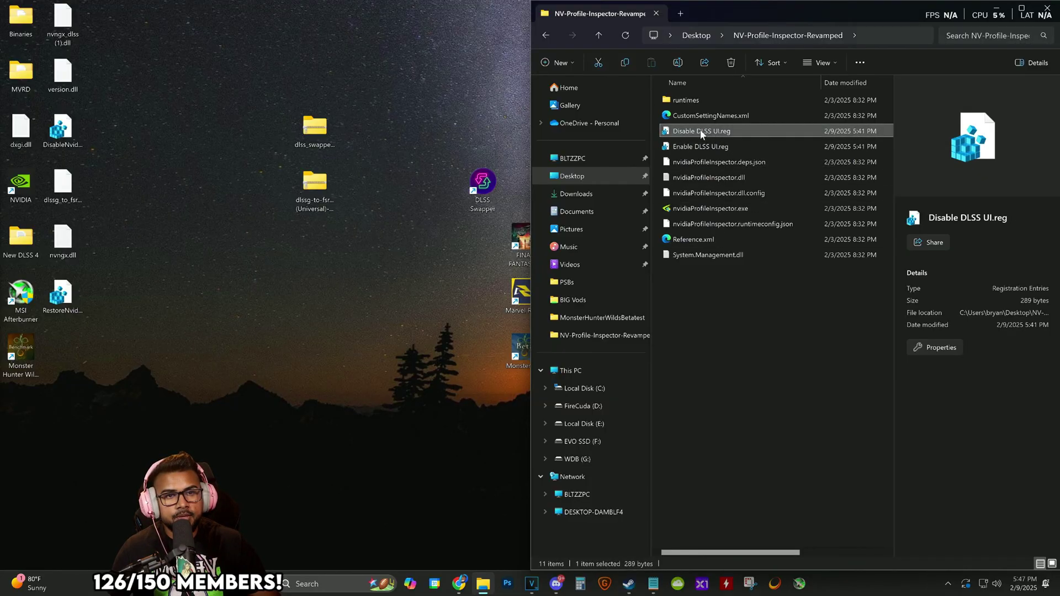
Step: Run Disable DLSS UI.reg from the NV-Profile-Inspector-Revamped folder and merge it into the registry, accepting the security prompts
double_click(701, 133)
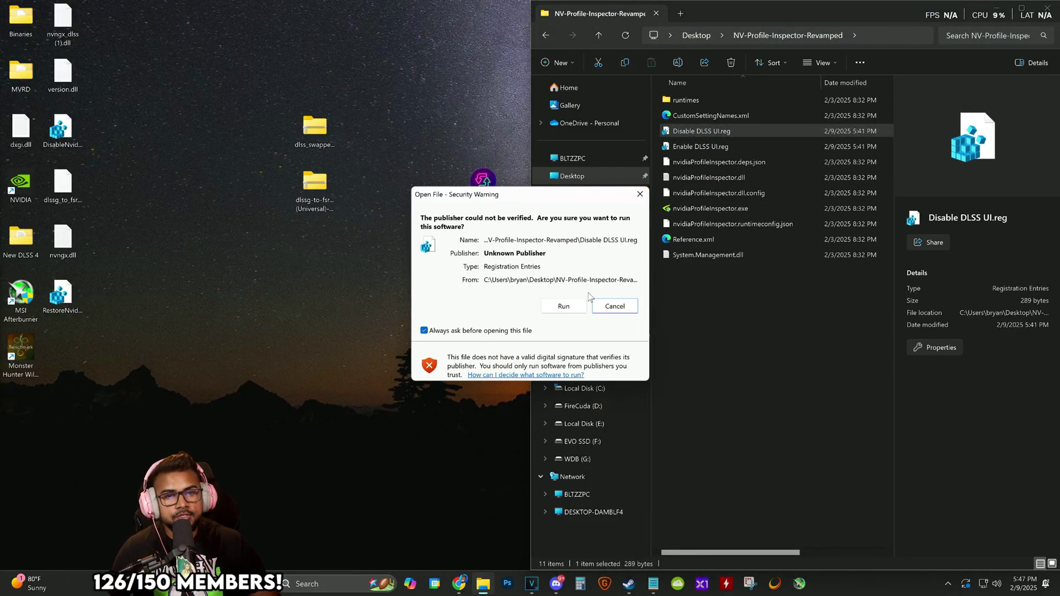
click(577, 308)
click(559, 370)
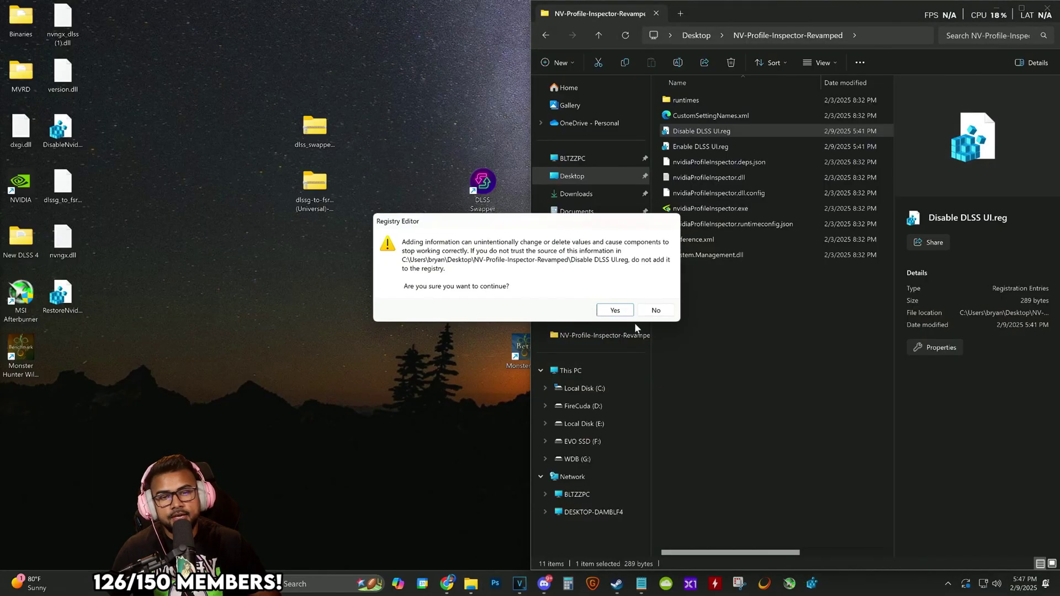
click(615, 311)
click(653, 296)
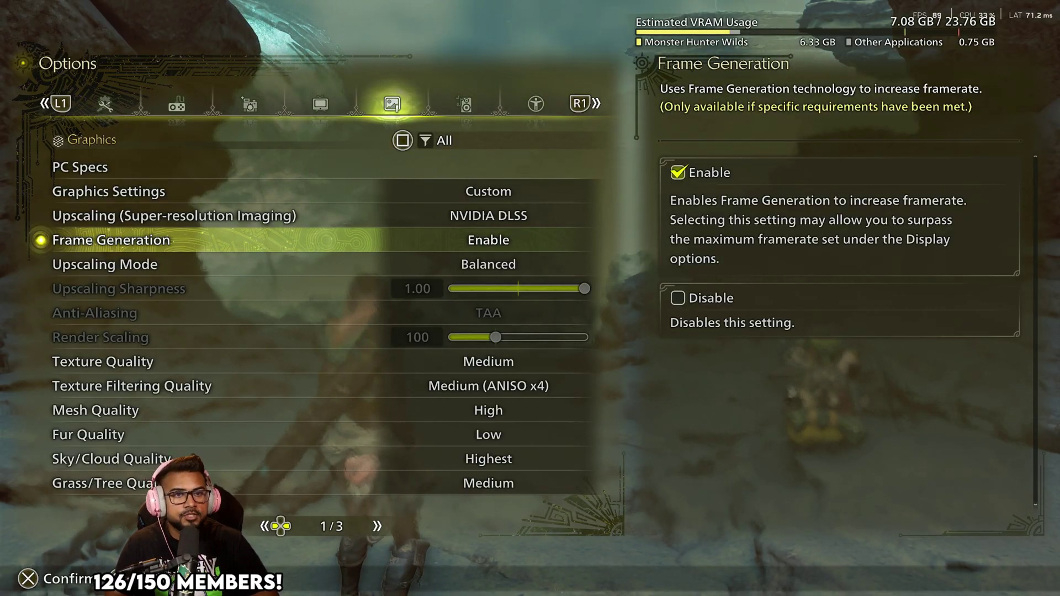
Step: Recheck the Frame Generation and Upscaling Mode settings in the game with the DLSS UI disabled
key(Down)
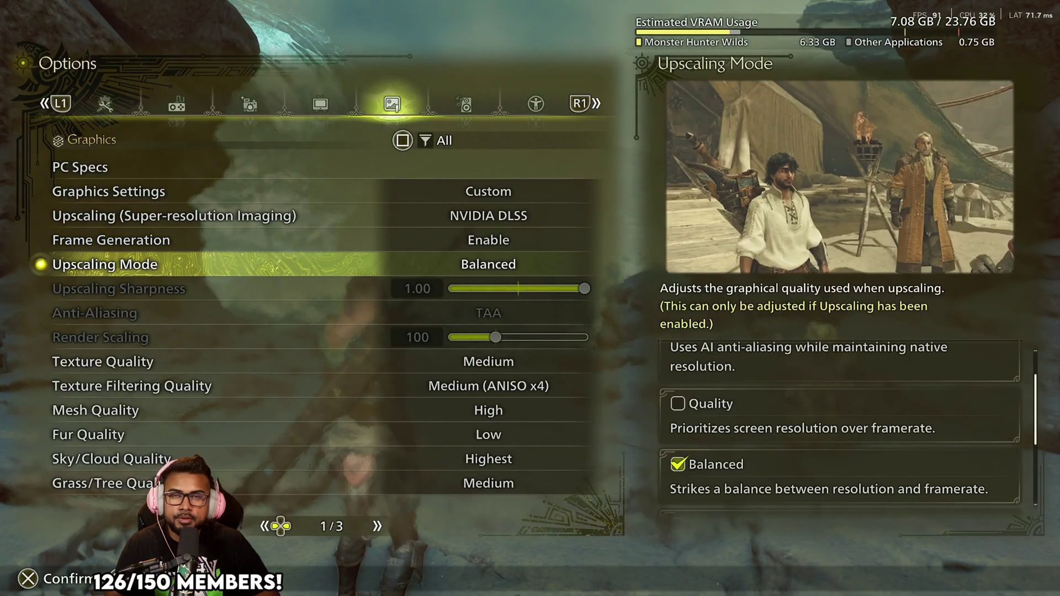
key(Up)
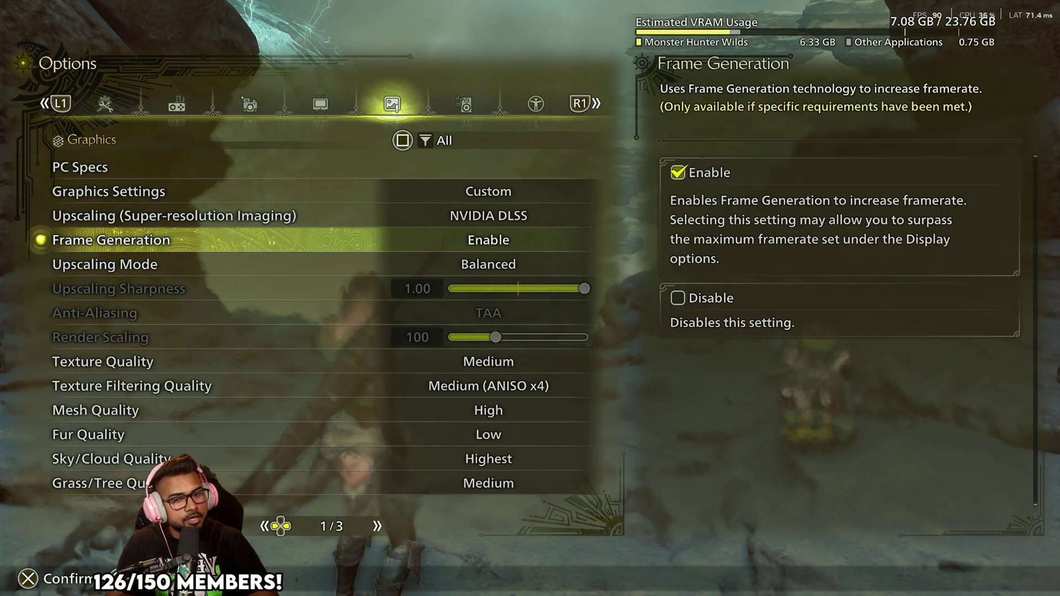
key(Down)
key(Up)
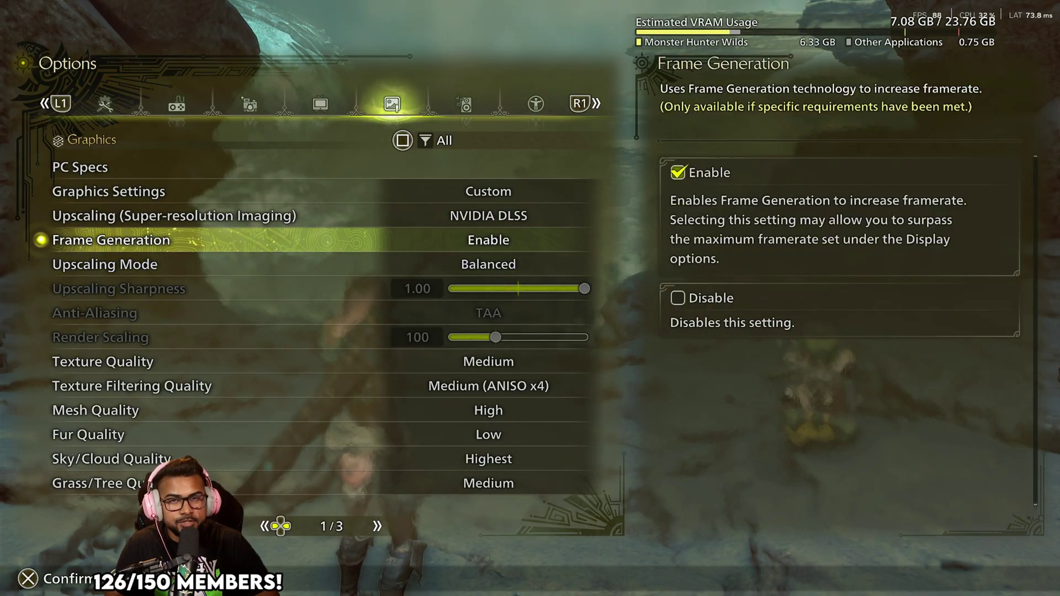